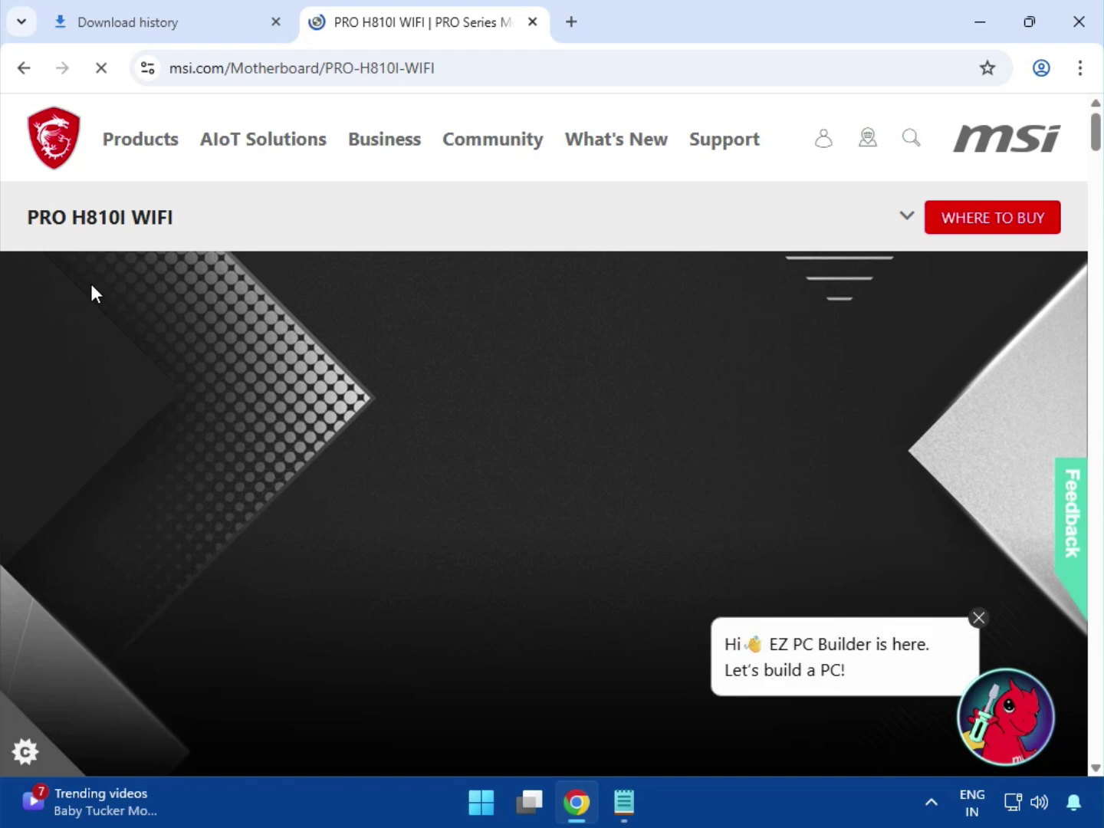
Open the support page of the PRO H810I WIFI motherboard and choose the Drivers & Downloads section
{"action": "left_click", "coordinate": [908, 221]}
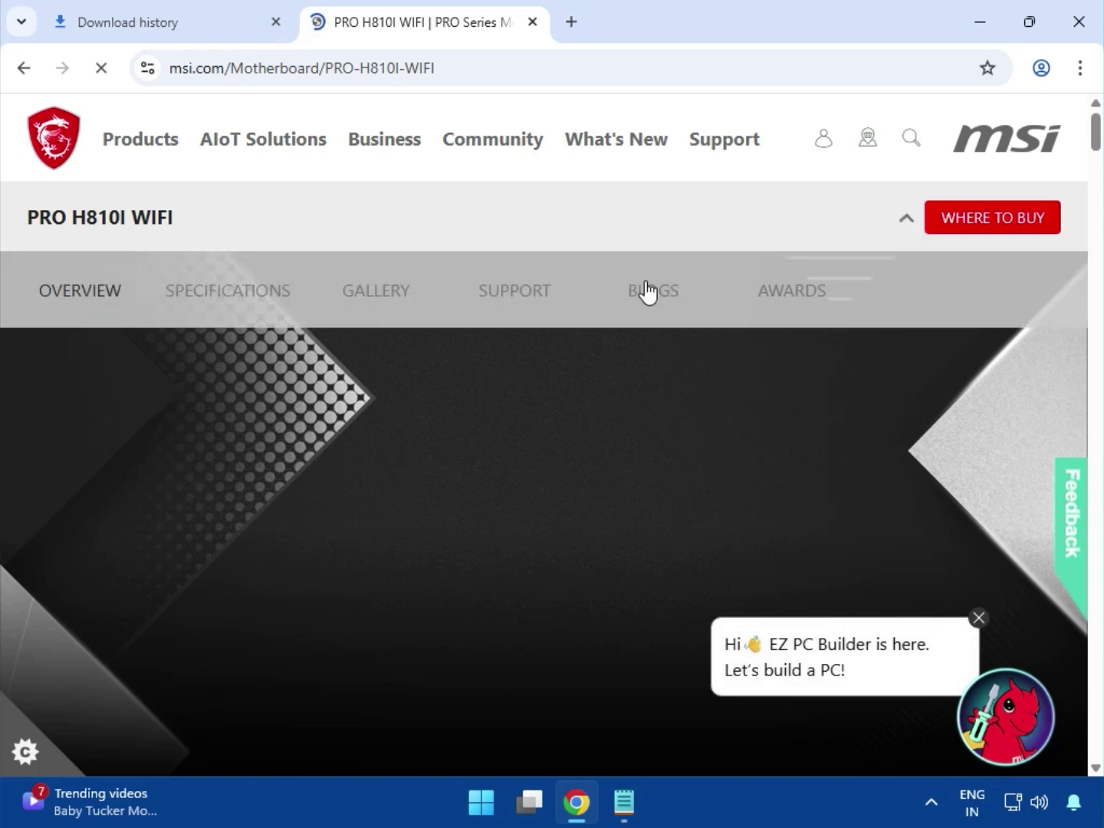
{"action": "left_click", "coordinate": [529, 303]}
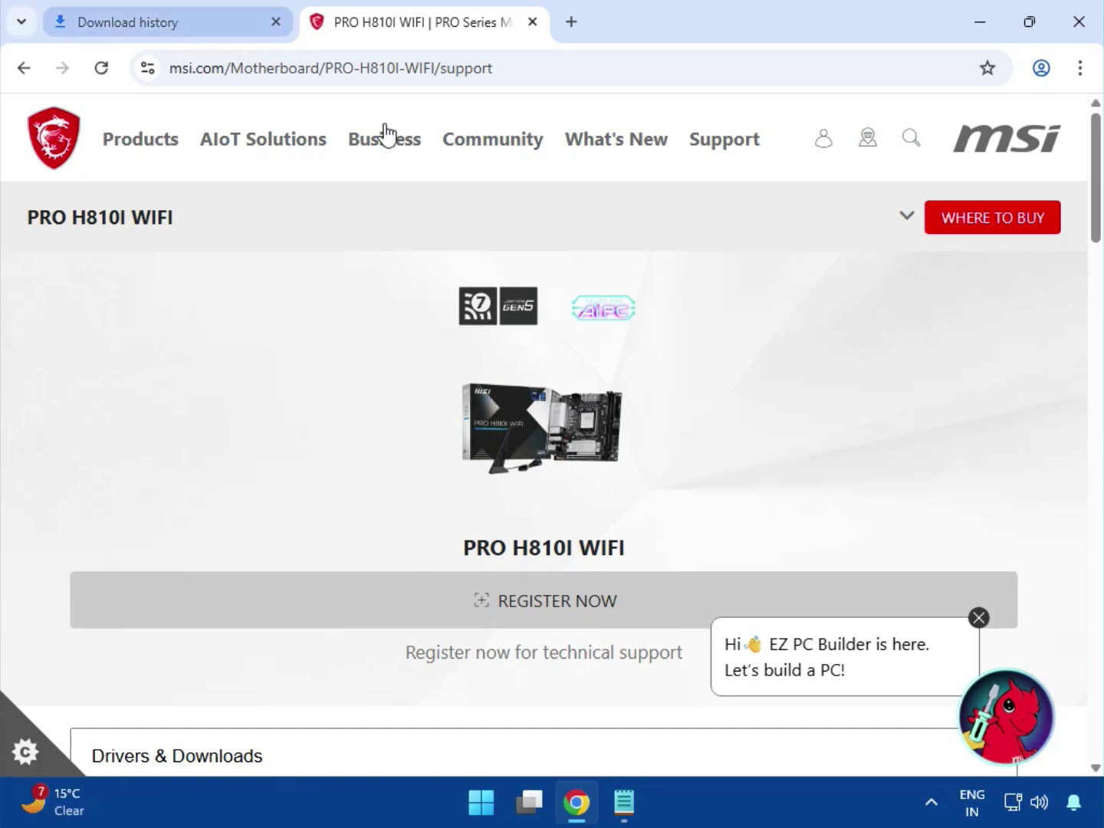
{"action": "scroll", "coordinate": [690, 328], "scroll_direction": "down", "scroll_amount": 5}
{"action": "left_click", "coordinate": [486, 328]}
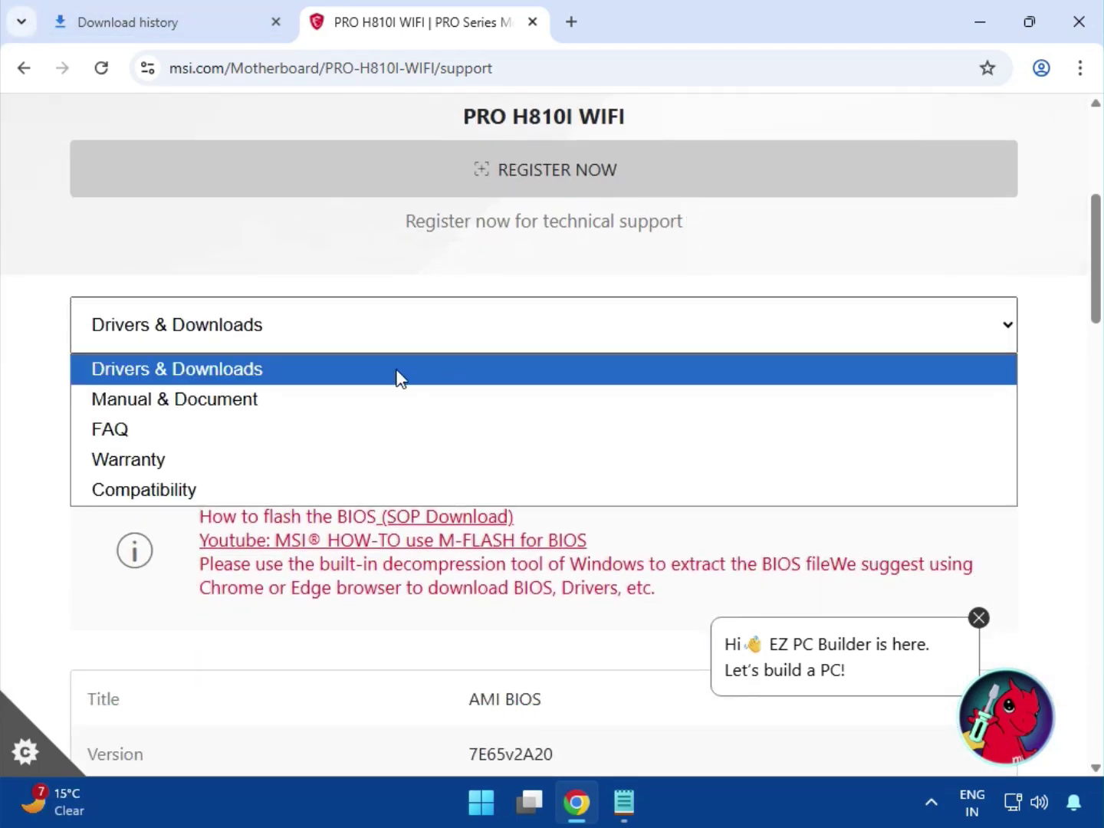
{"action": "left_click", "coordinate": [393, 375]}
Show the Driver category of the downloads and choose Win11 64 as the operating system
{"action": "left_click", "coordinate": [365, 413]}
{"action": "left_click", "coordinate": [295, 505]}
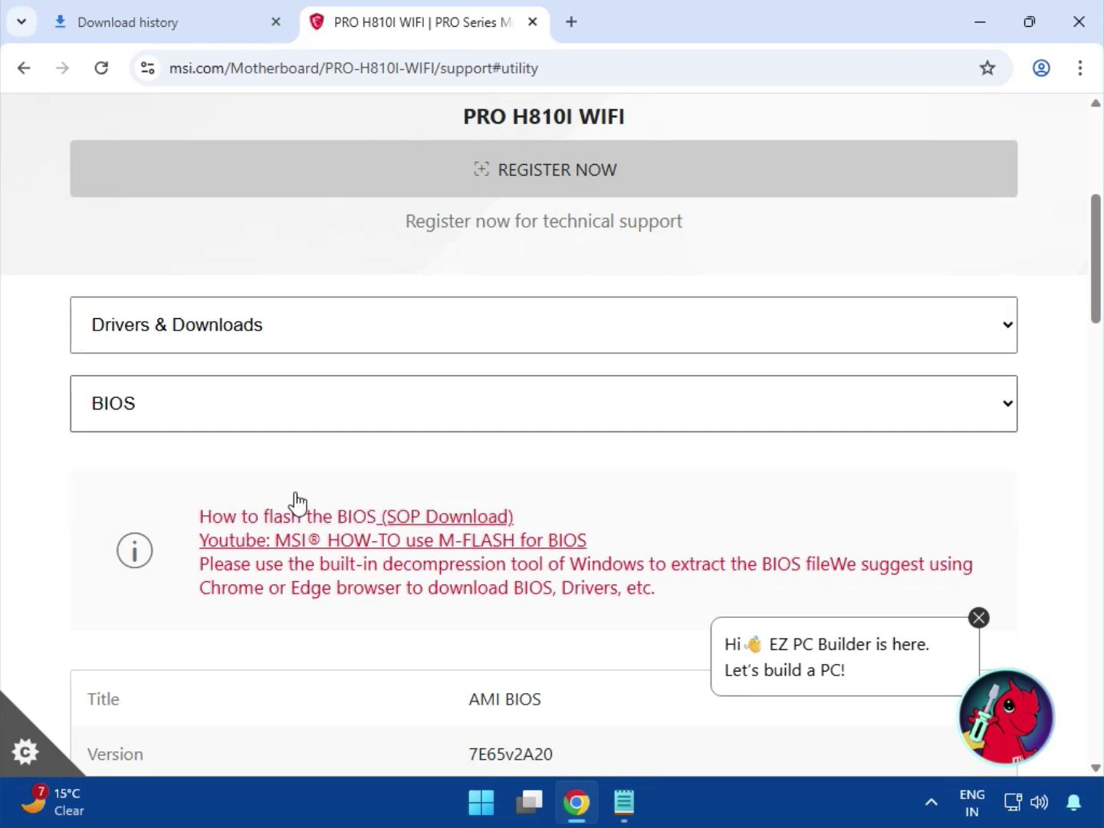
{"action": "left_click", "coordinate": [318, 424]}
{"action": "left_click", "coordinate": [275, 480]}
{"action": "scroll", "coordinate": [564, 447], "scroll_direction": "down", "scroll_amount": 3}
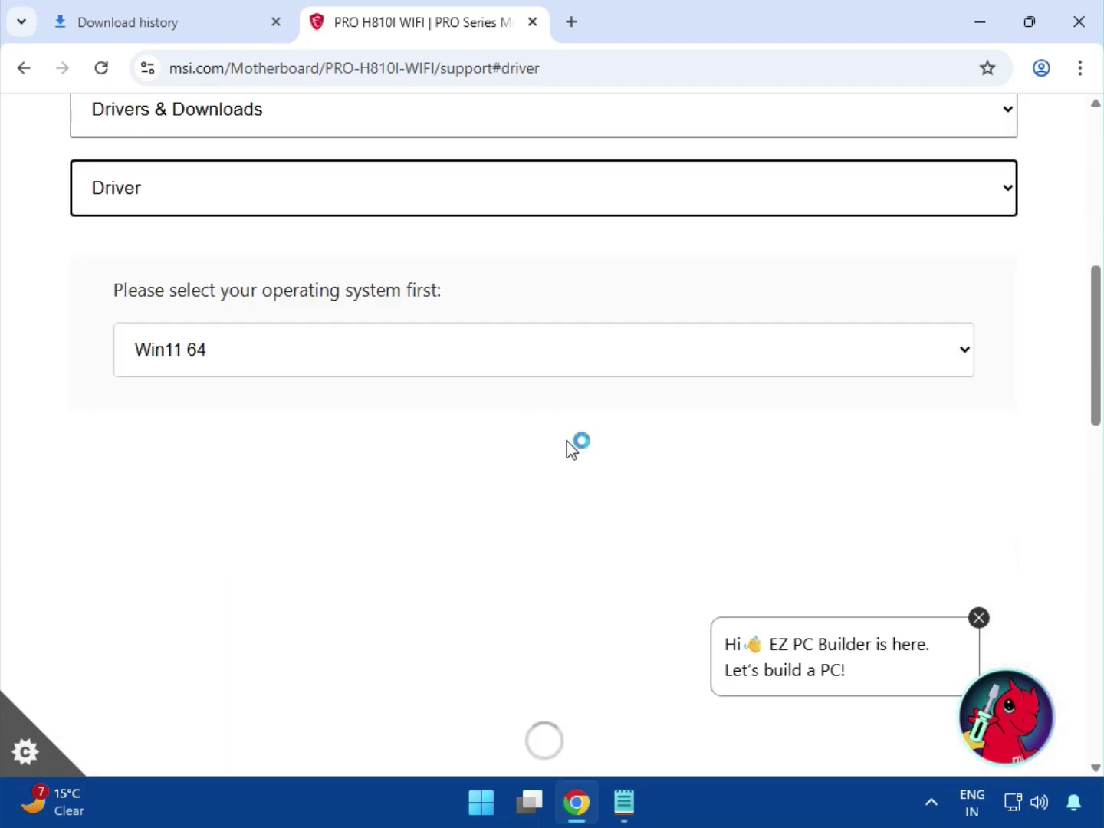
{"action": "left_click", "coordinate": [296, 366]}
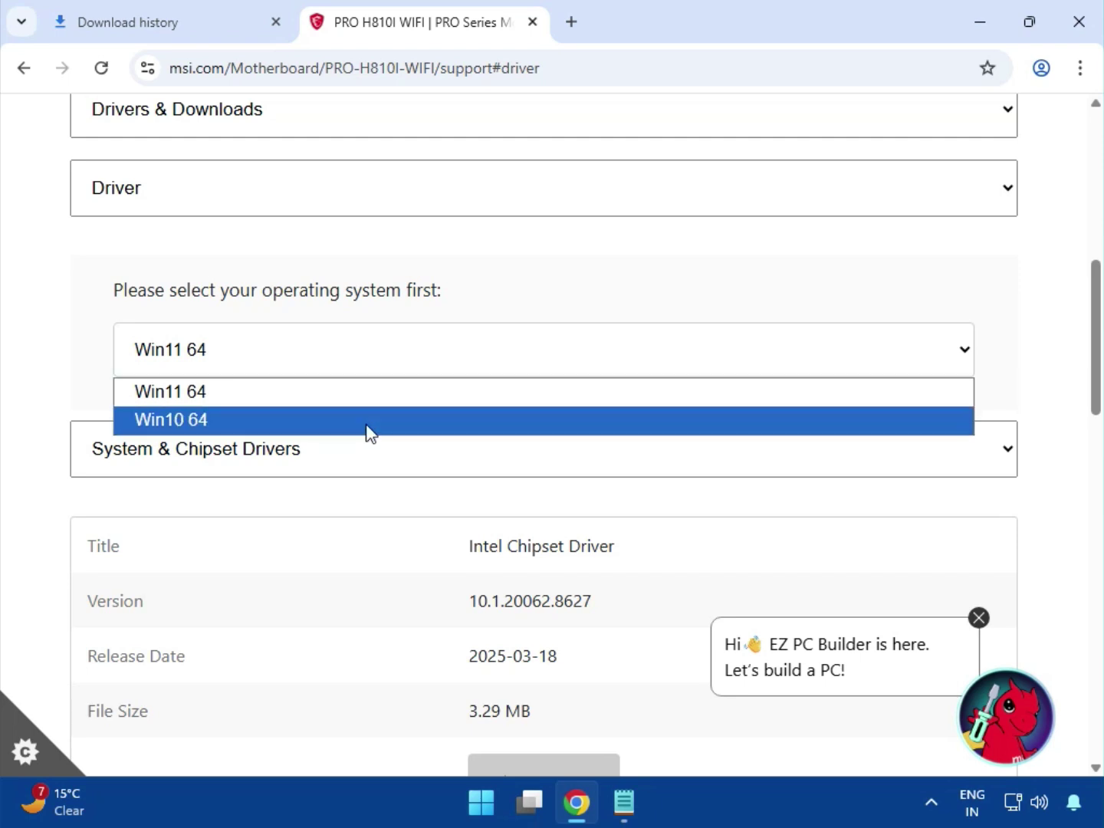
{"action": "left_click", "coordinate": [435, 399]}
Download the Intel Chipset Driver from the System & Chipset Drivers
{"action": "scroll", "coordinate": [498, 418], "scroll_direction": "down", "scroll_amount": 2}
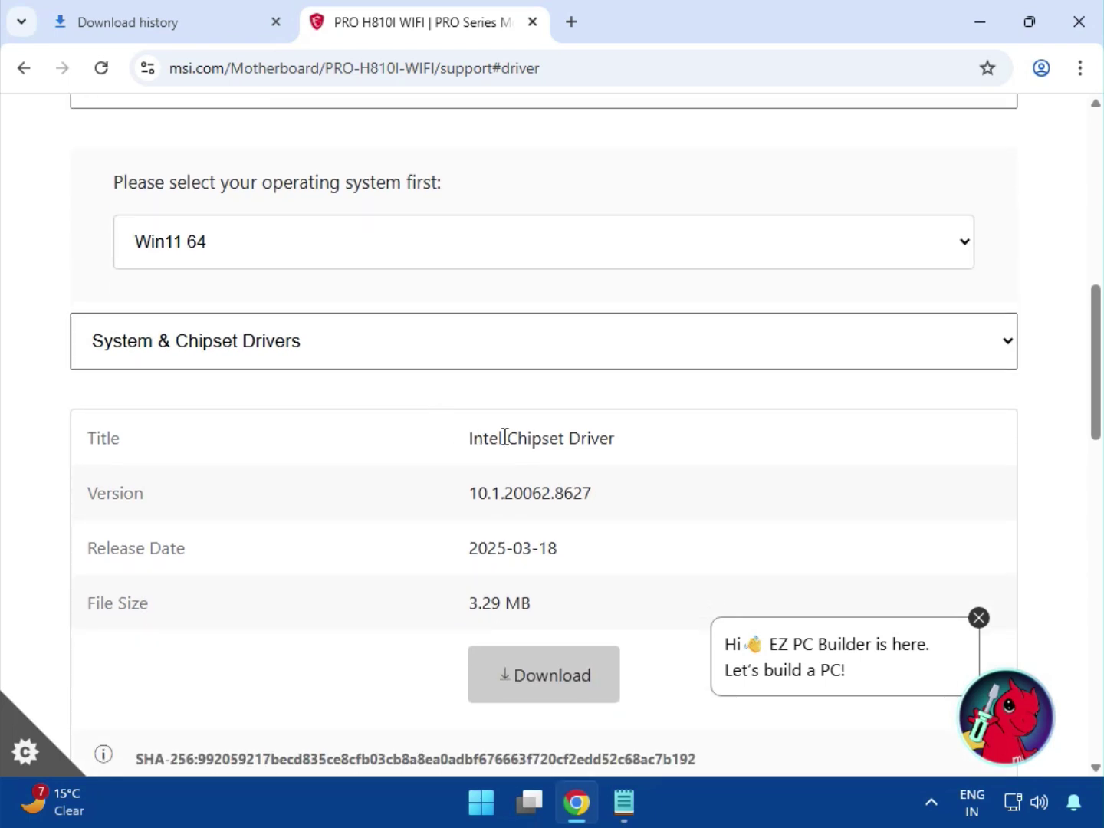
{"action": "left_click_drag", "start_coordinate": [504, 439], "coordinate": [668, 469]}
{"action": "left_click", "coordinate": [576, 680]}
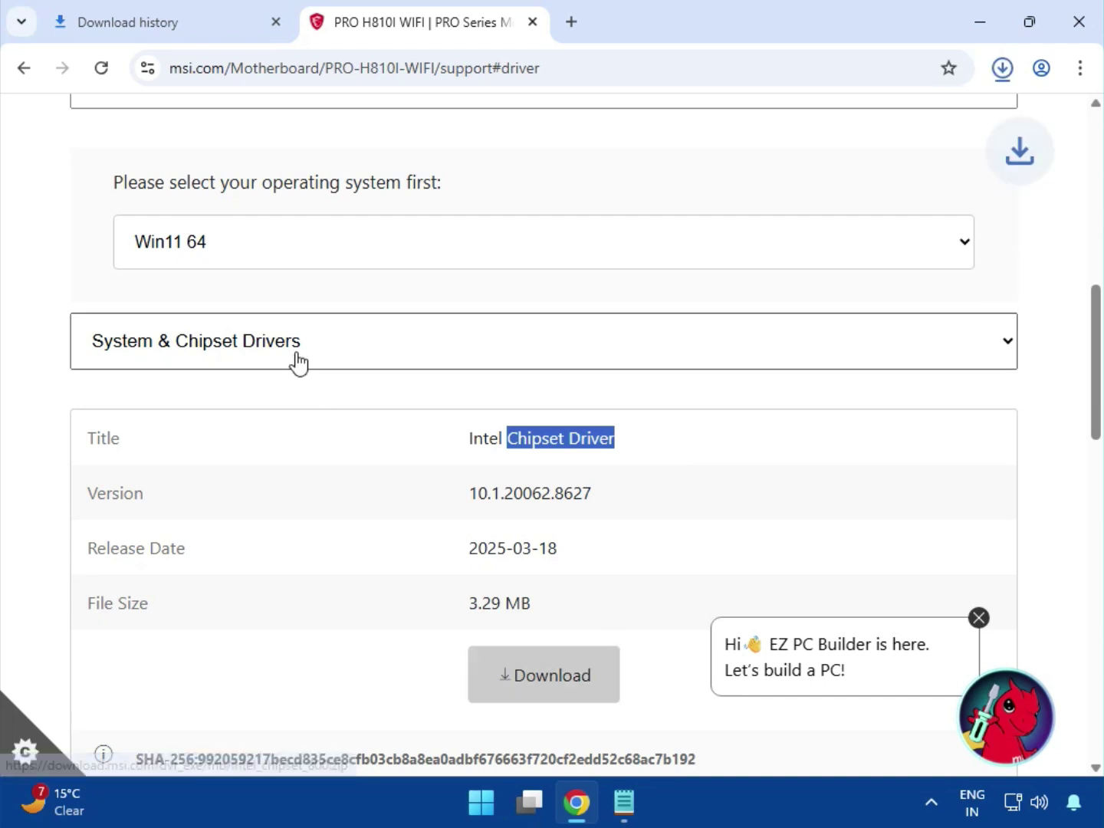
Switch to the On-Board VGA Drivers and download the Intel VGA Driver
{"action": "left_click", "coordinate": [291, 357]}
{"action": "left_click", "coordinate": [291, 397]}
{"action": "scroll", "coordinate": [566, 461], "scroll_direction": "down", "scroll_amount": 2}
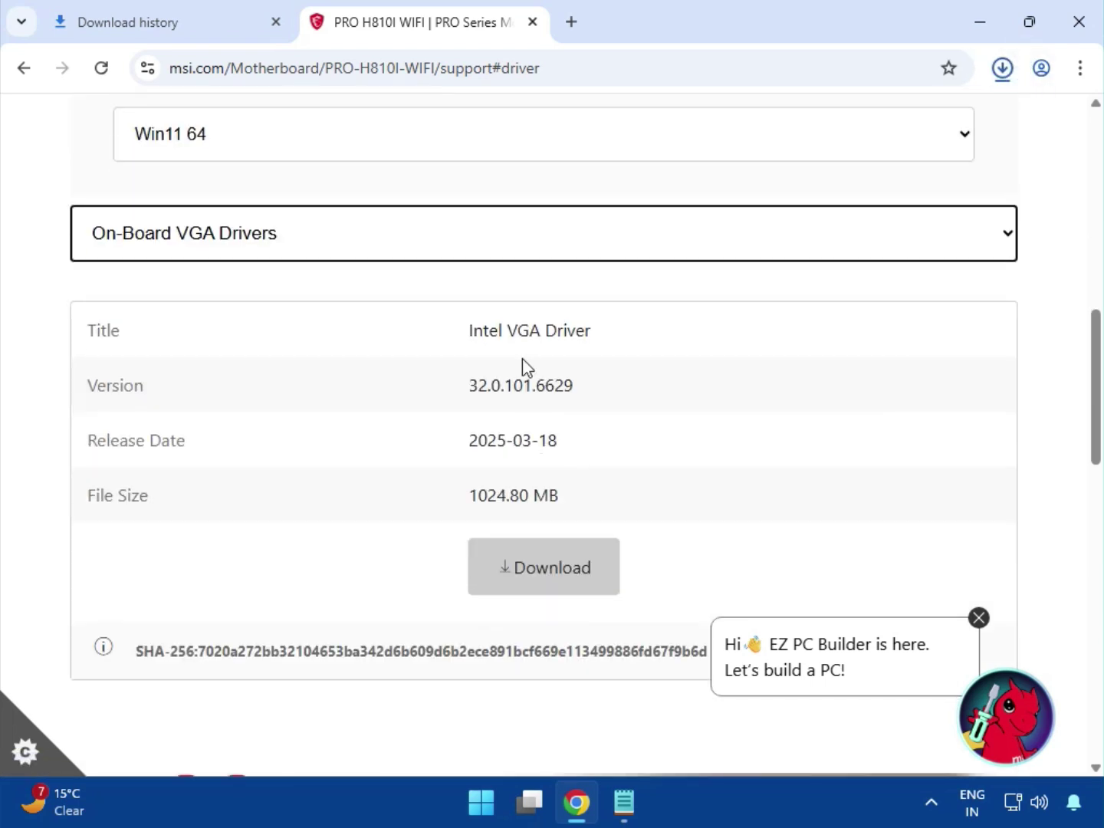
{"action": "left_click_drag", "start_coordinate": [506, 329], "coordinate": [577, 332]}
{"action": "left_click", "coordinate": [583, 579]}
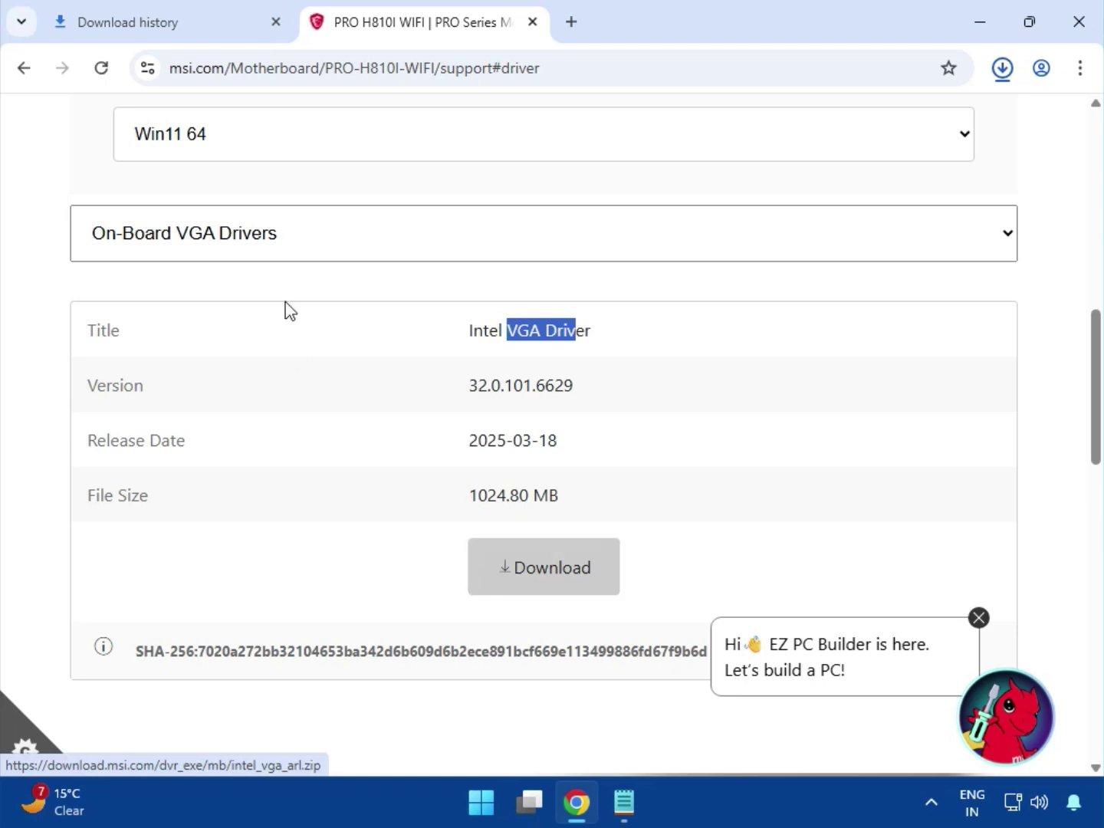
Switch to the On-Board Audio Drivers and download the Realtek HD Universal Driver
{"action": "left_click", "coordinate": [287, 245]}
{"action": "left_click", "coordinate": [287, 338]}
{"action": "left_click_drag", "start_coordinate": [542, 331], "coordinate": [678, 331]}
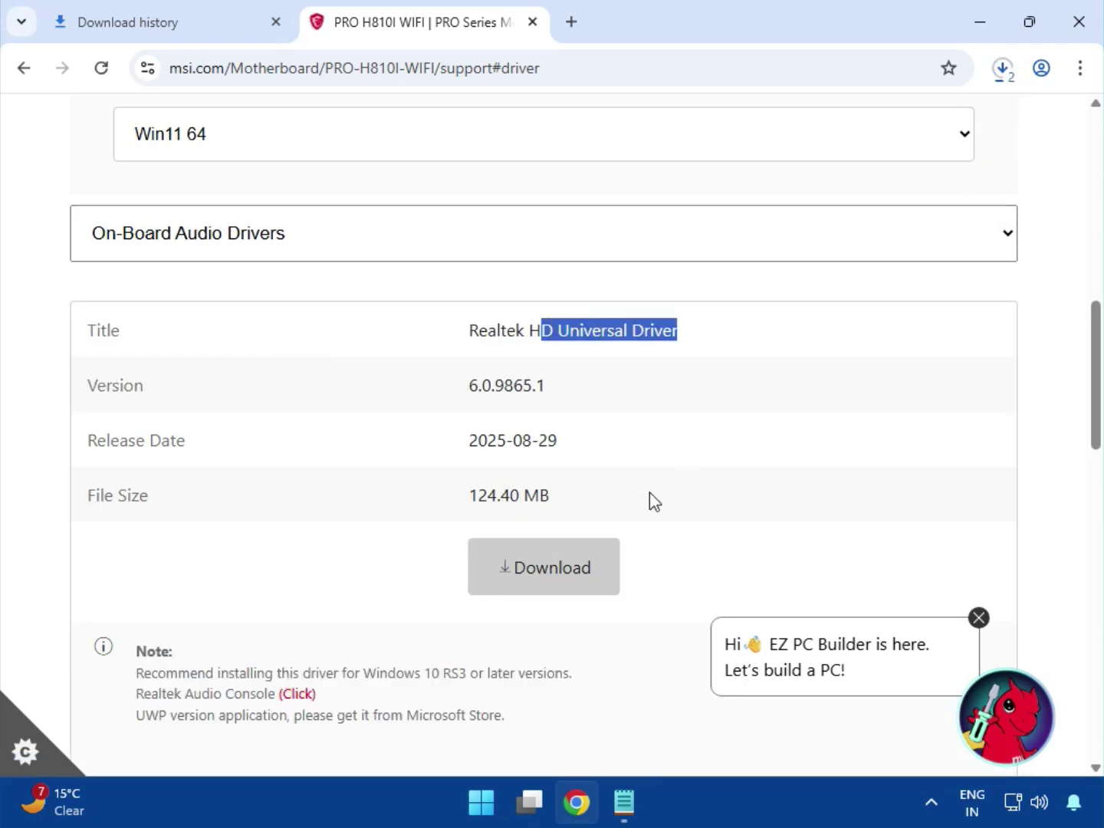
{"action": "left_click", "coordinate": [526, 582]}
Switch to the LAN Drivers and download the MediaTek BlueTooth Drivers
{"action": "left_click", "coordinate": [264, 232]}
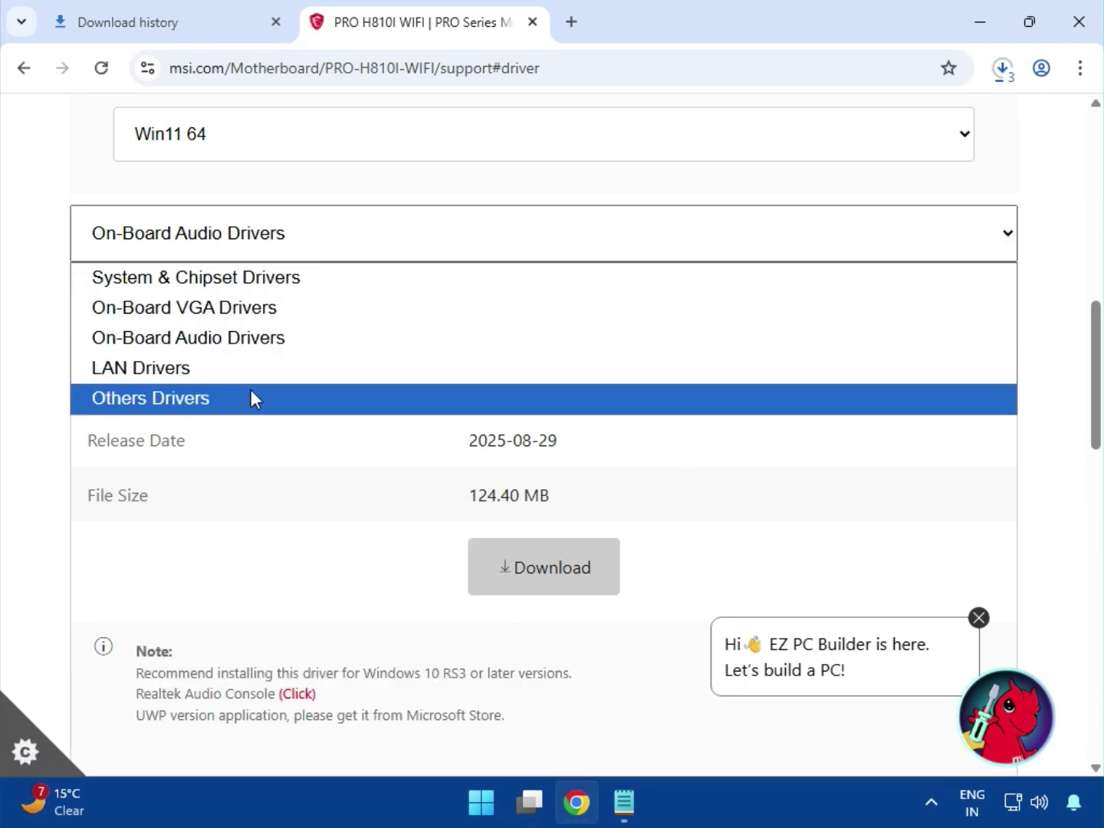
{"action": "left_click", "coordinate": [257, 377]}
{"action": "left_click_drag", "start_coordinate": [515, 326], "coordinate": [679, 328]}
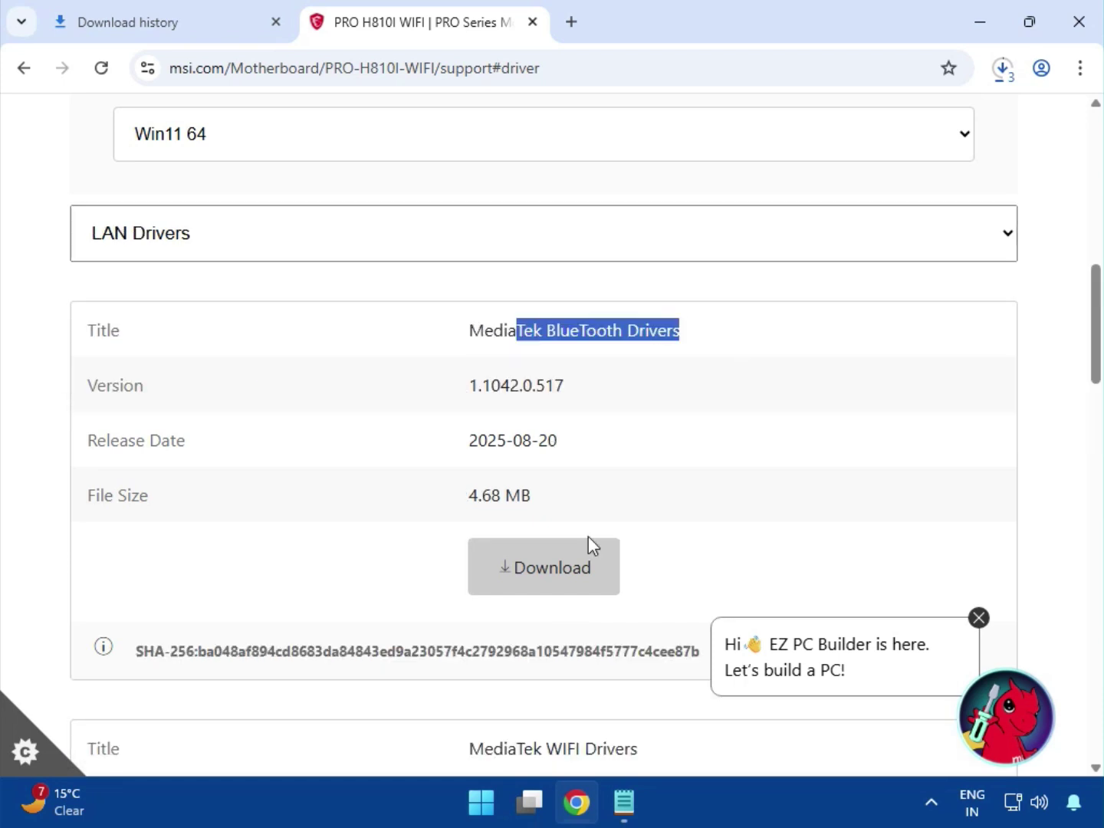
{"action": "left_click", "coordinate": [583, 541]}
Download the MediaTek WIFI Drivers from the LAN Drivers
{"action": "scroll", "coordinate": [599, 509], "scroll_direction": "down", "scroll_amount": 3}
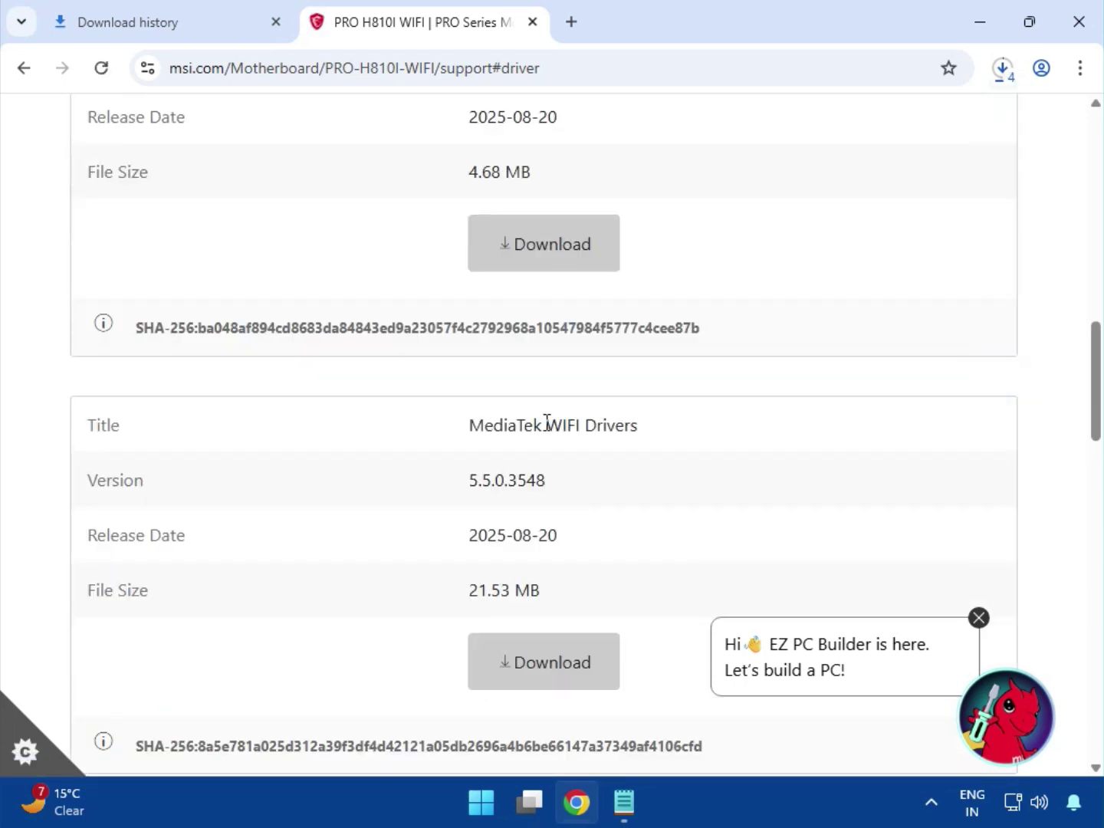
{"action": "left_click_drag", "start_coordinate": [541, 424], "coordinate": [638, 427]}
{"action": "left_click", "coordinate": [555, 664]}
Download the Realtek PCI-E Ethernet Drivers from the LAN Drivers
{"action": "scroll", "coordinate": [606, 486], "scroll_direction": "down", "scroll_amount": 4}
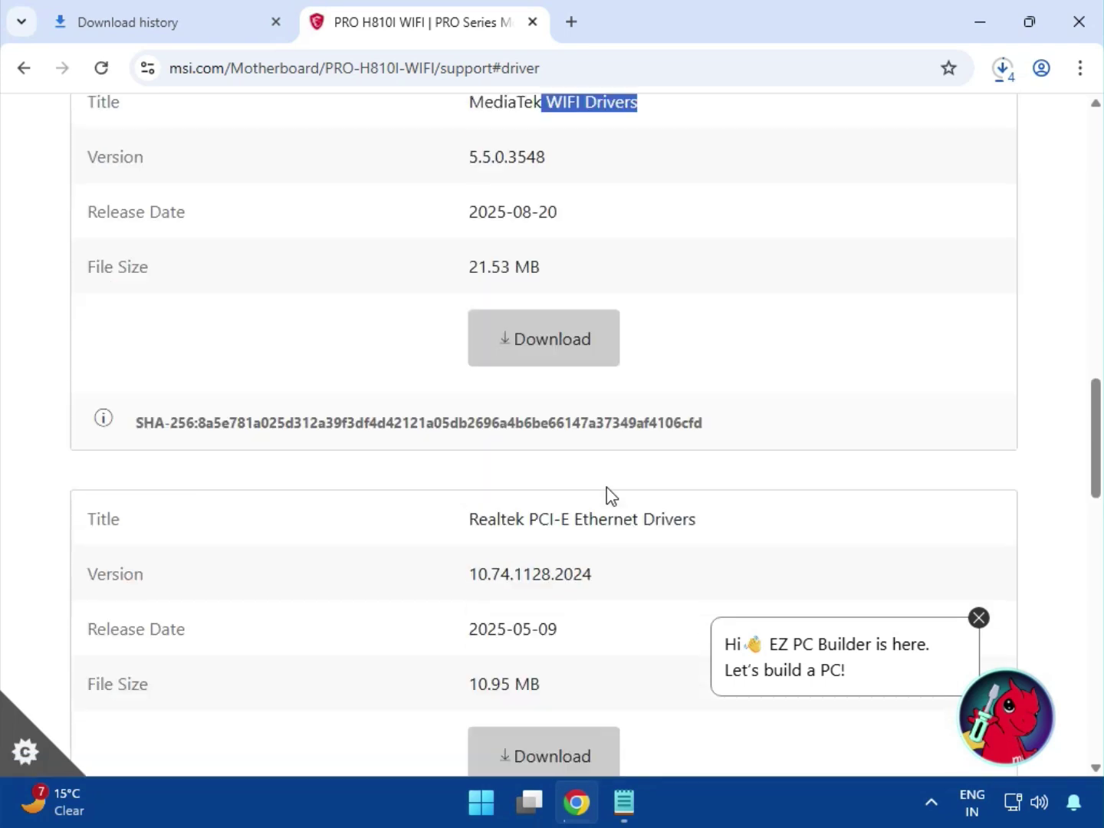
{"action": "left_click_drag", "start_coordinate": [574, 521], "coordinate": [707, 538]}
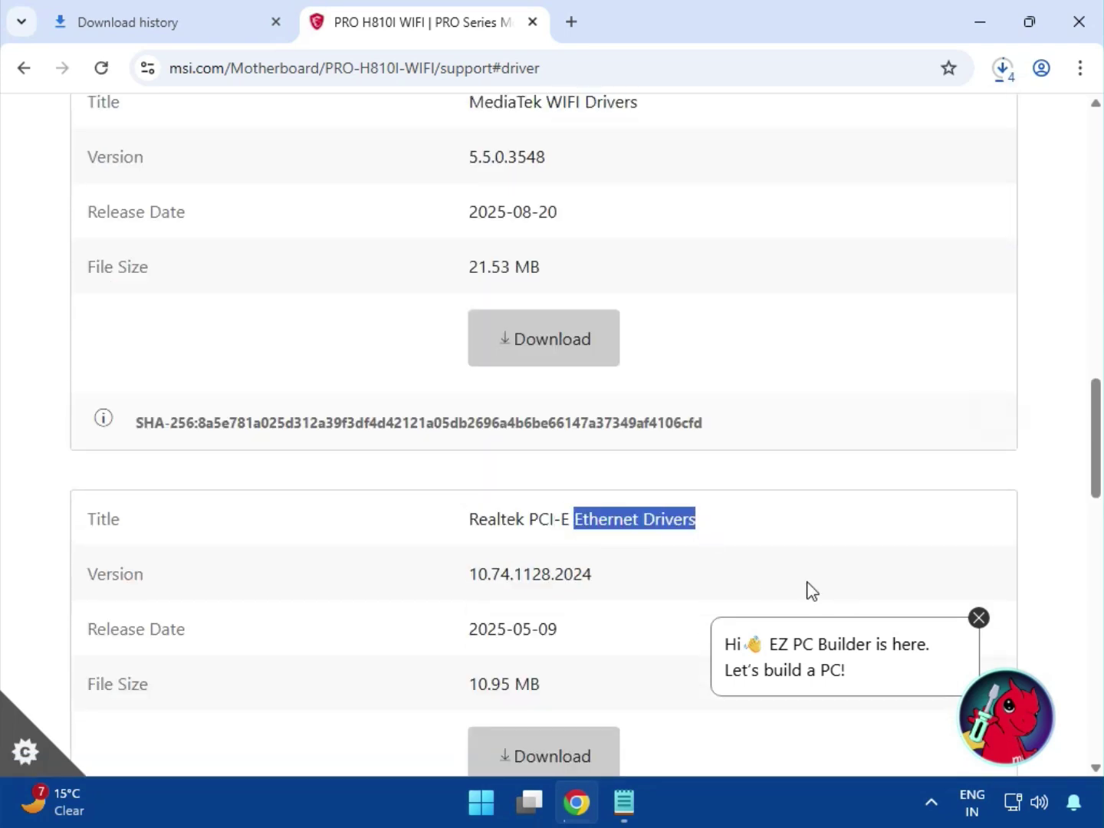
{"action": "left_click", "coordinate": [544, 755]}
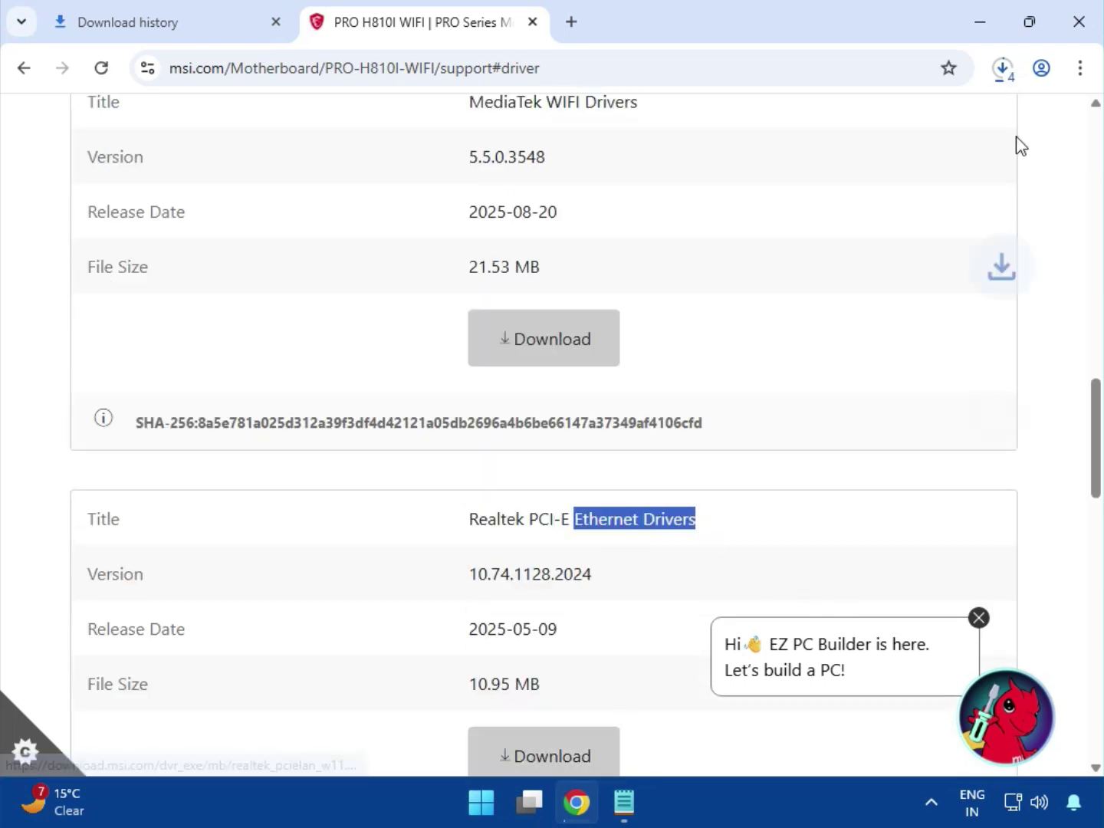
Open the full download history and show bt_drivers (3).zip in its folder
{"action": "left_click", "coordinate": [1004, 68]}
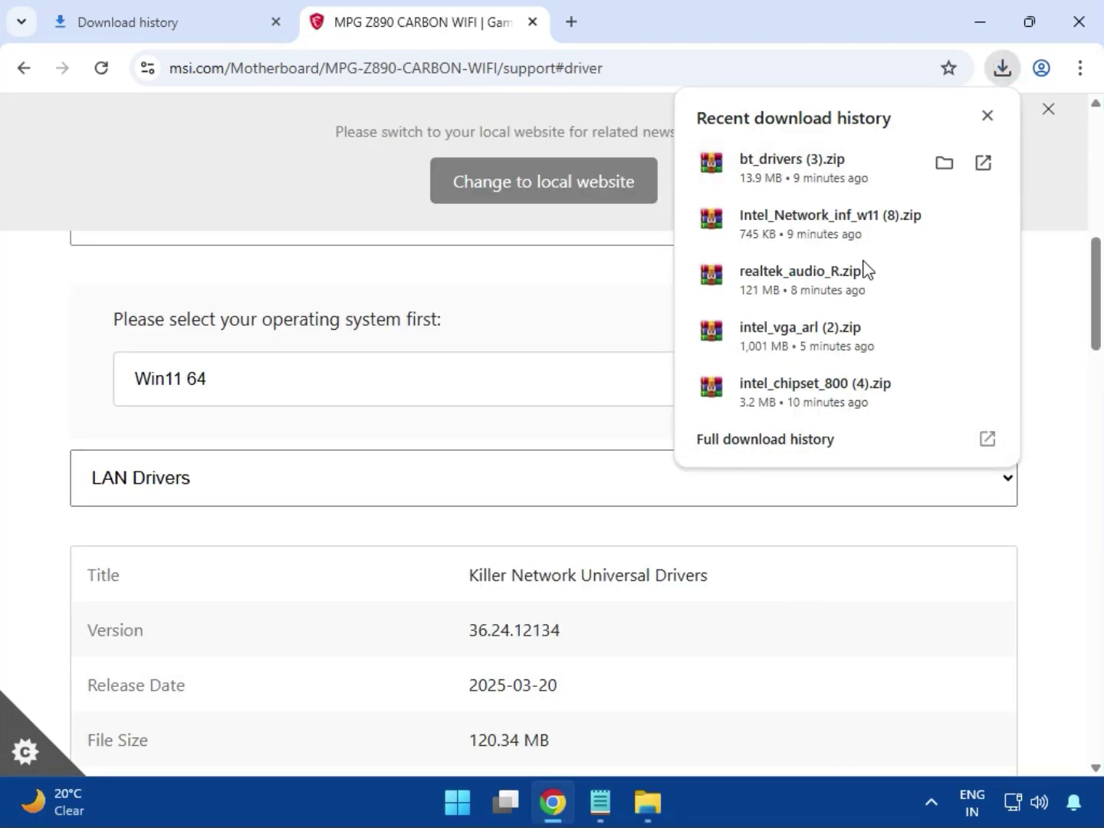
{"action": "left_click", "coordinate": [737, 445]}
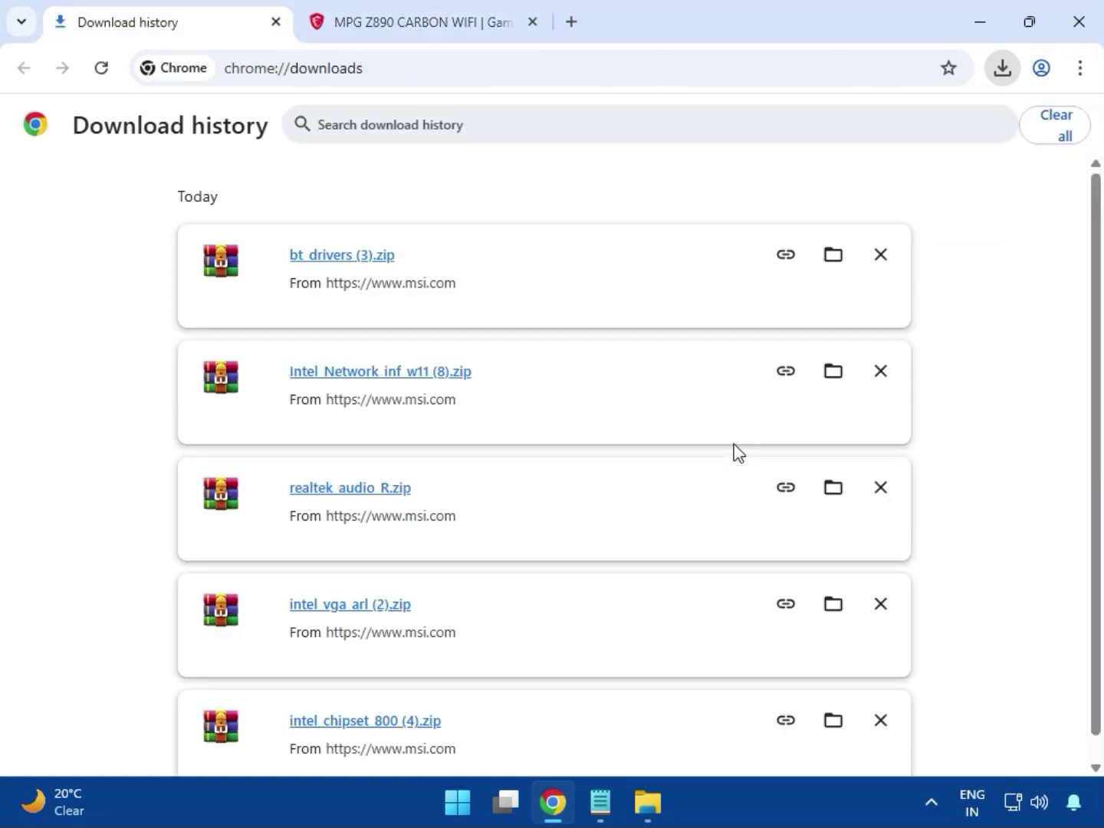
{"action": "left_click", "coordinate": [826, 254]}
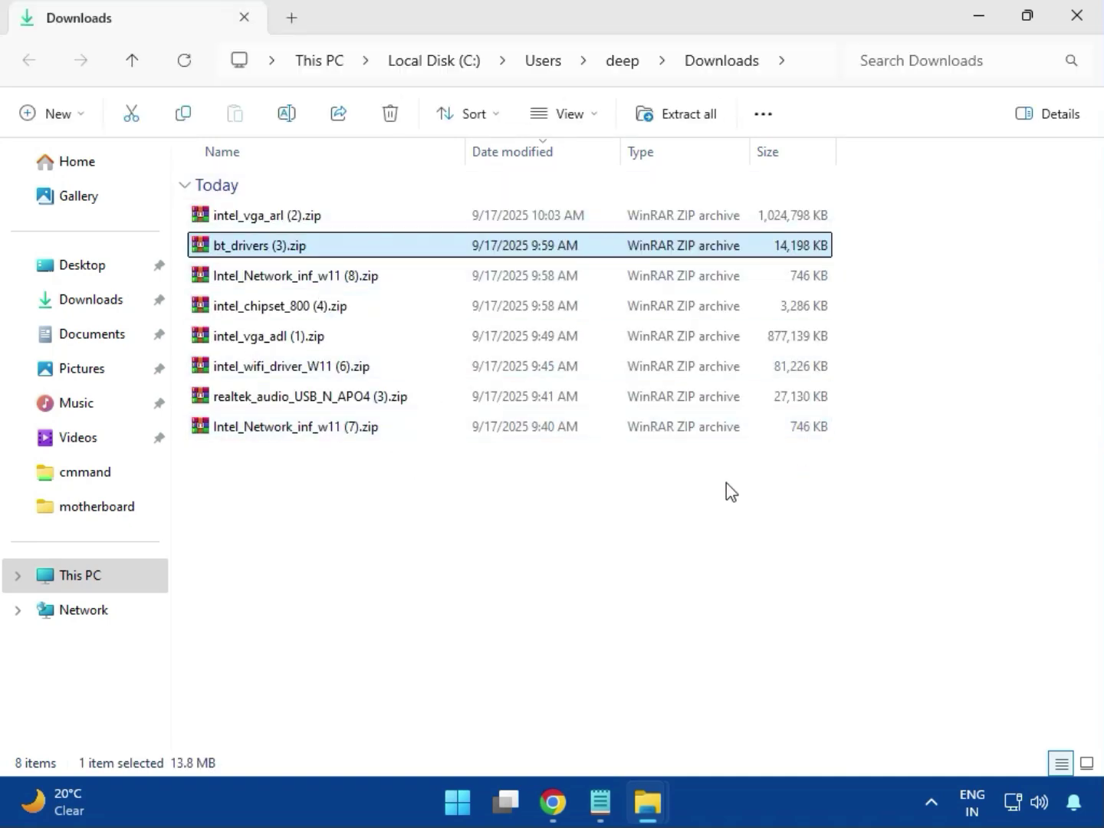
Open intel_vga_arl (2).zip in WinRAR, dismiss the licence reminder, and enter the Intel VGA Driver_32.0.101.6629 folder
{"action": "left_click", "coordinate": [308, 222]}
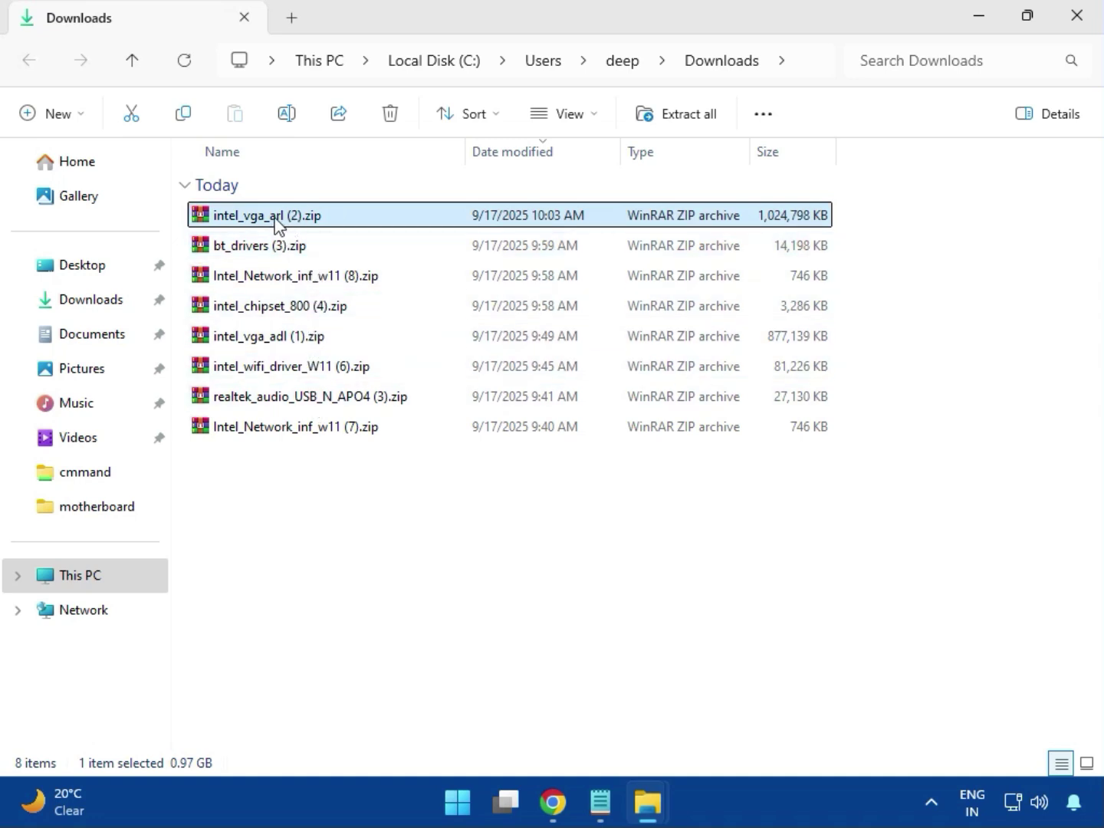
{"action": "double_click", "coordinate": [301, 218]}
{"action": "left_click", "coordinate": [195, 295]}
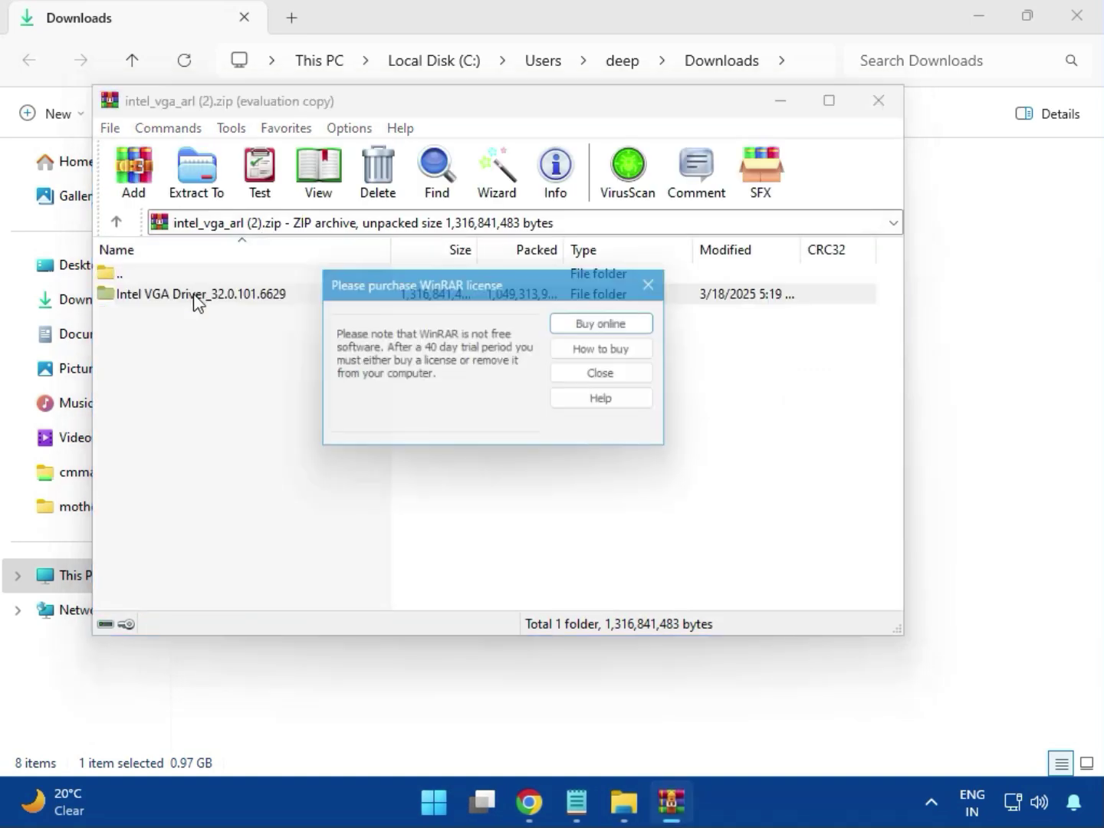
{"action": "left_click", "coordinate": [652, 285]}
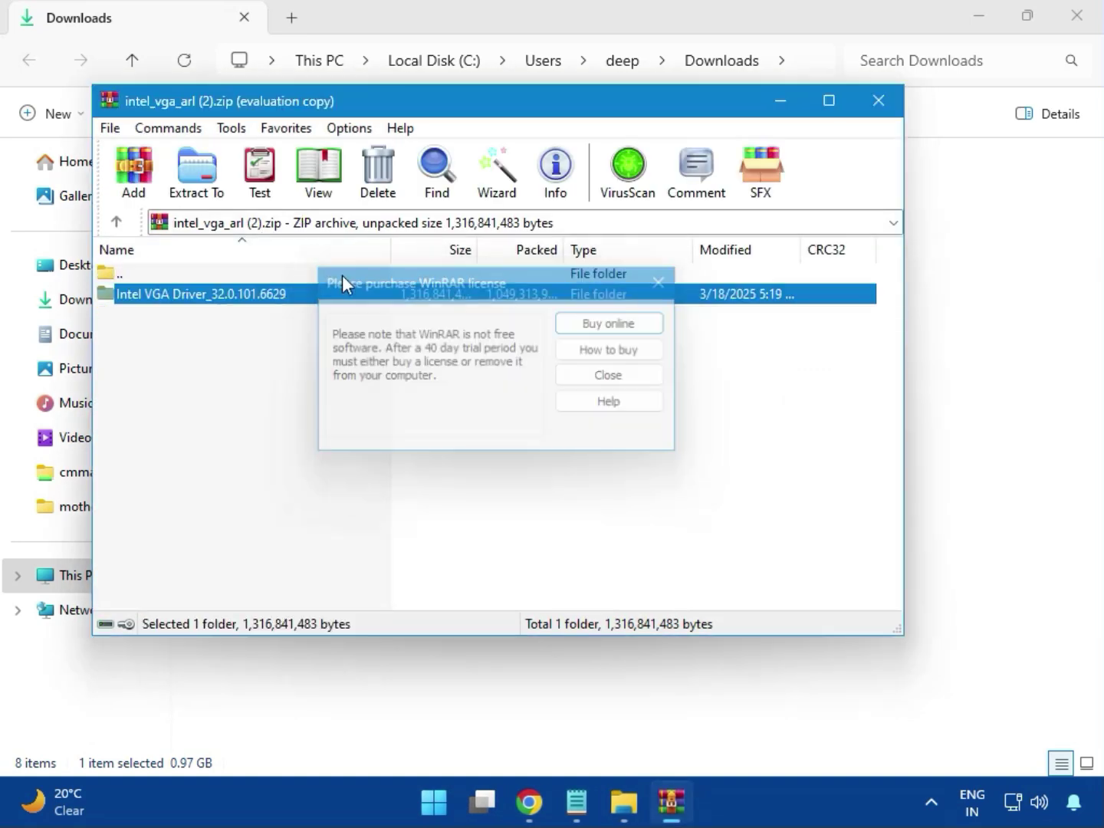
{"action": "double_click", "coordinate": [227, 294]}
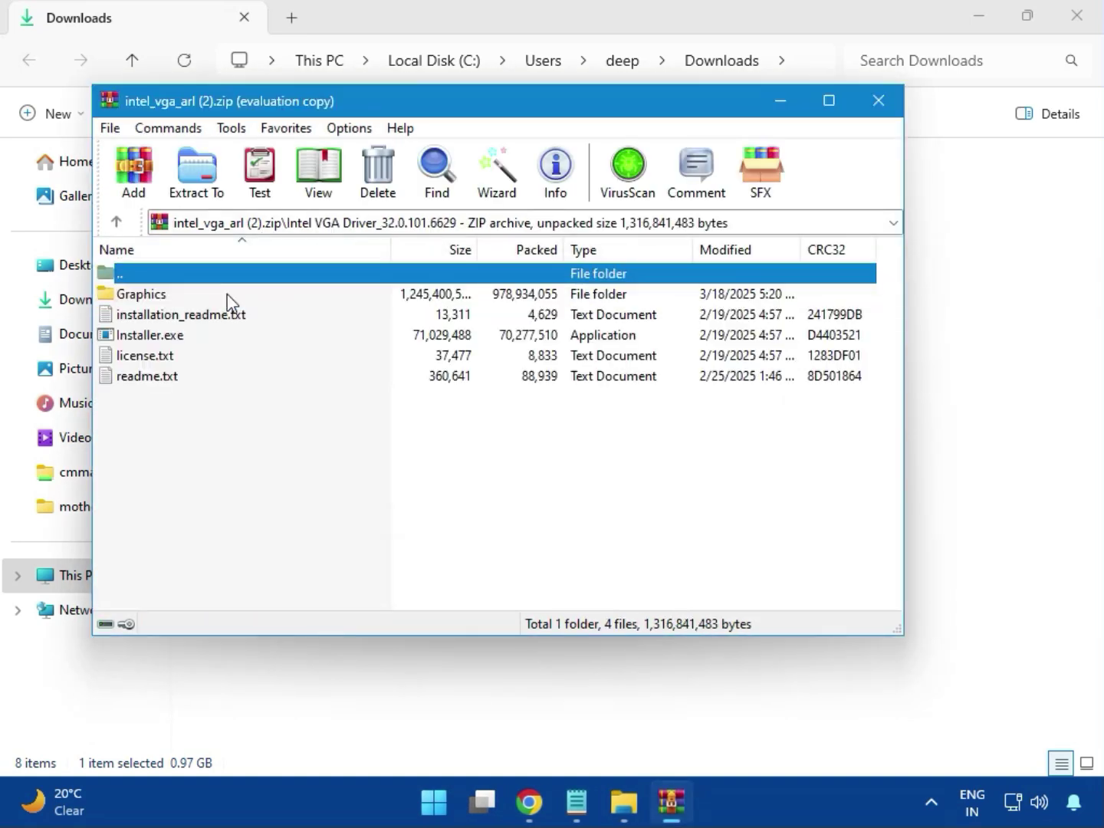
Try to install the Intel graphics driver with Installer.exe, allowing it to change the device, then close the installer and archive
{"action": "left_click", "coordinate": [183, 337]}
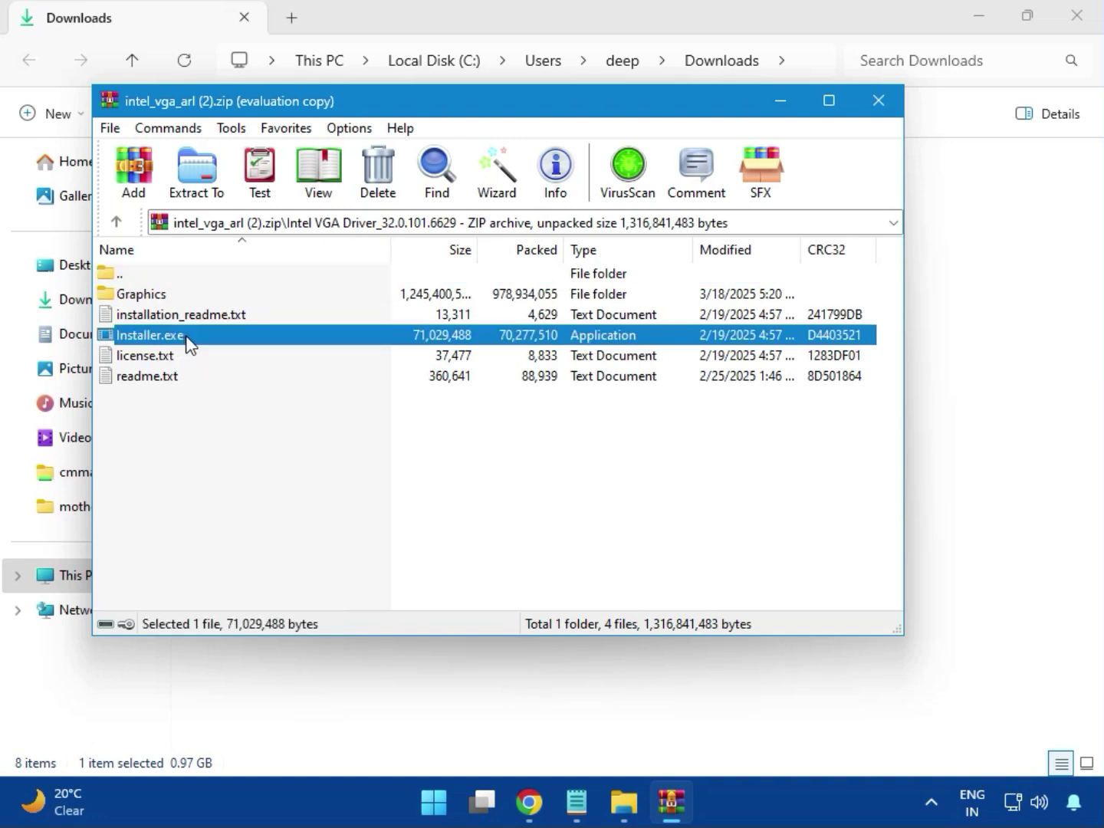
{"action": "double_click", "coordinate": [216, 338]}
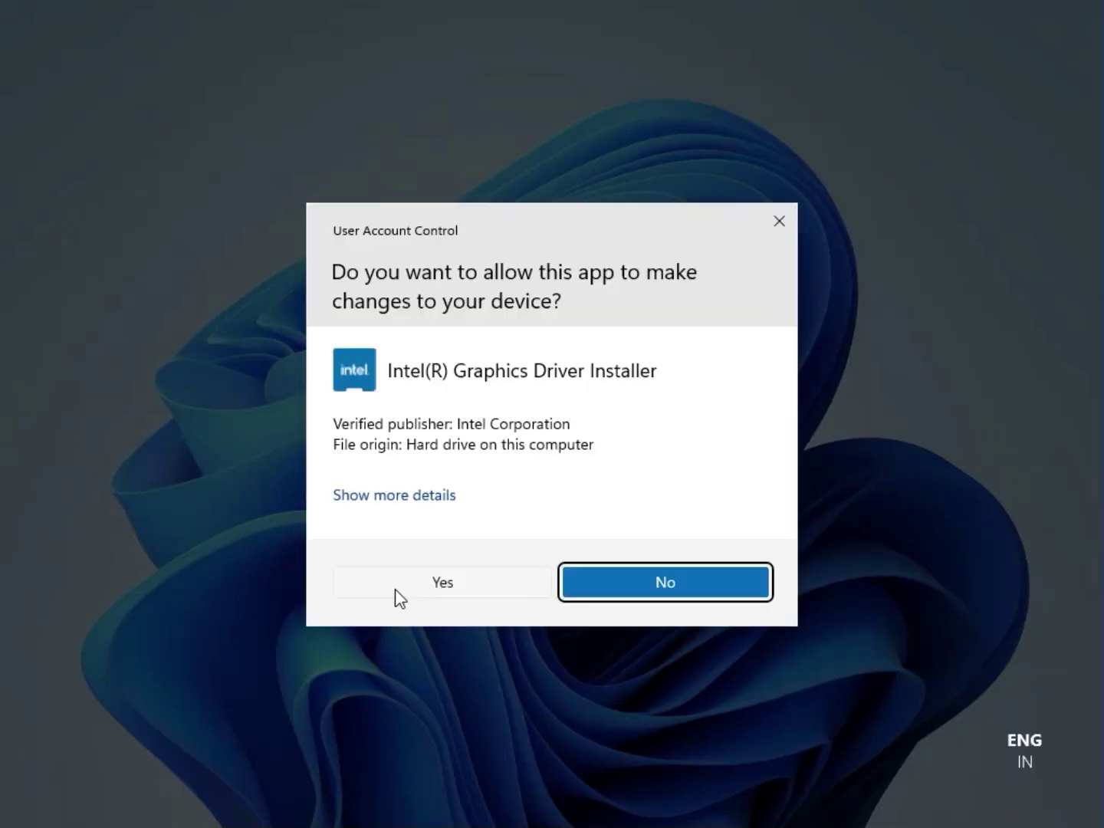
{"action": "left_click", "coordinate": [425, 583]}
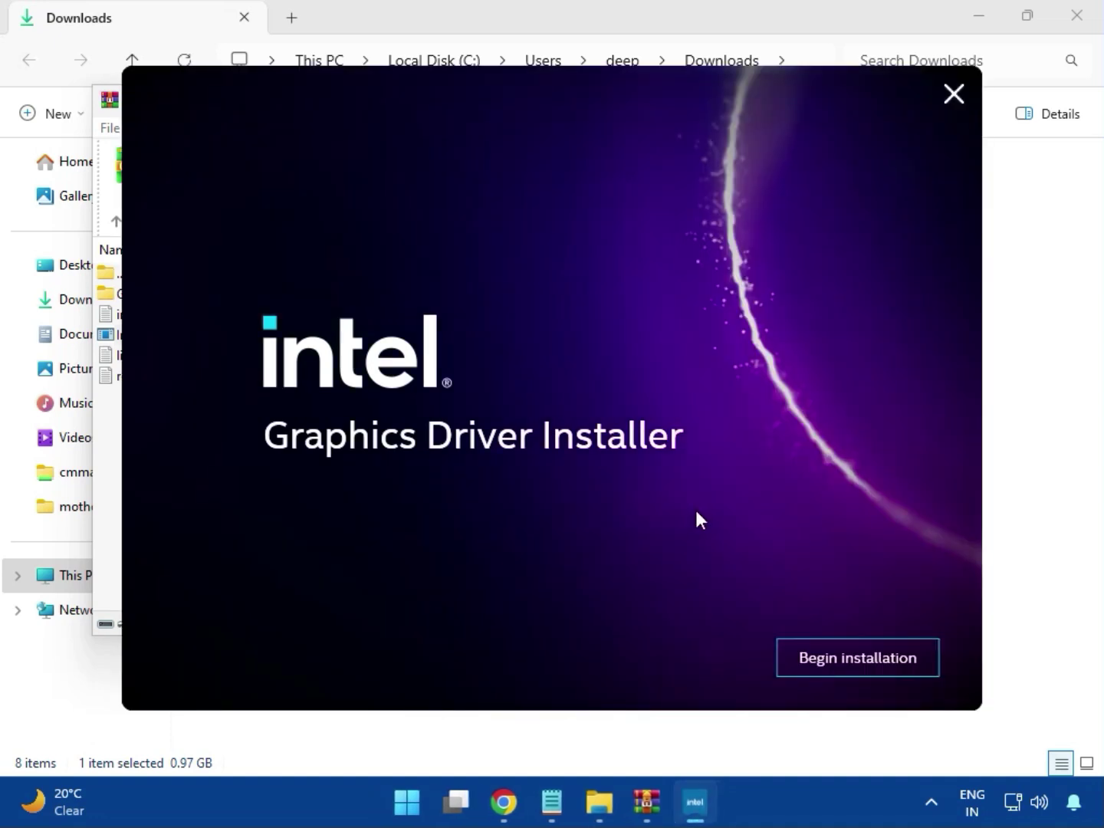
{"action": "left_click", "coordinate": [841, 657]}
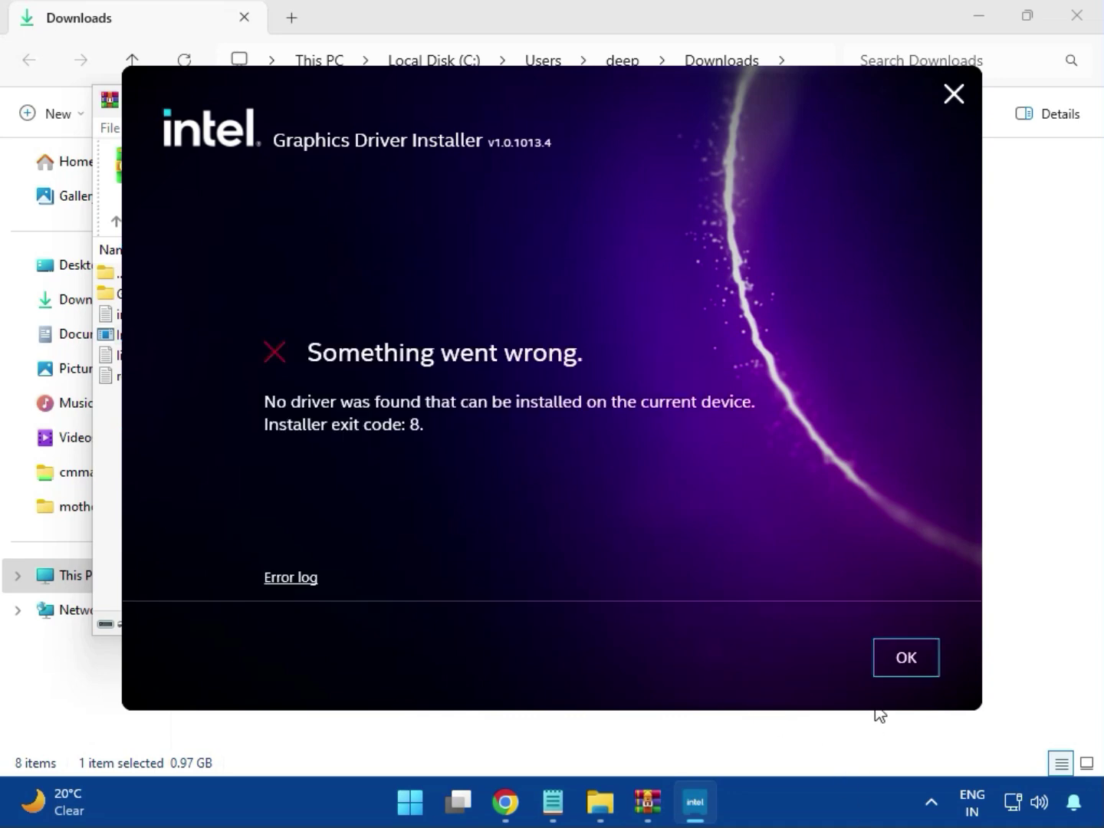
{"action": "left_click", "coordinate": [906, 659]}
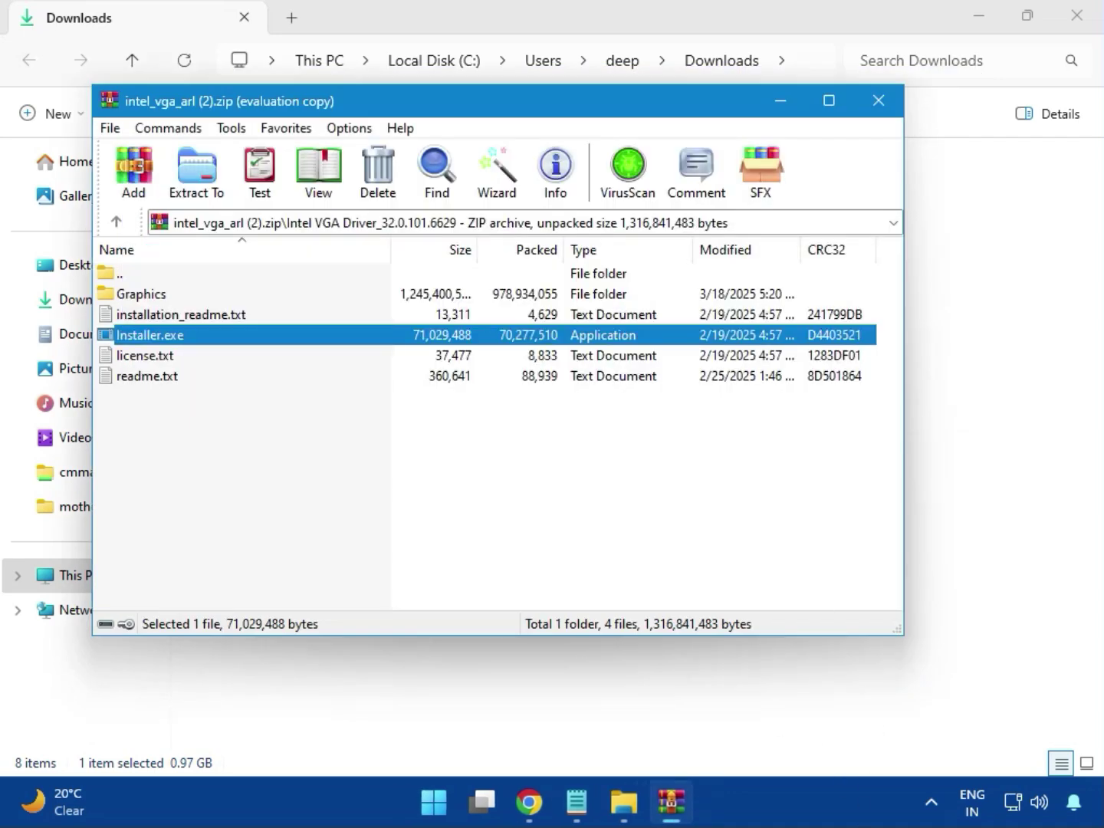
{"action": "left_click", "coordinate": [873, 95]}
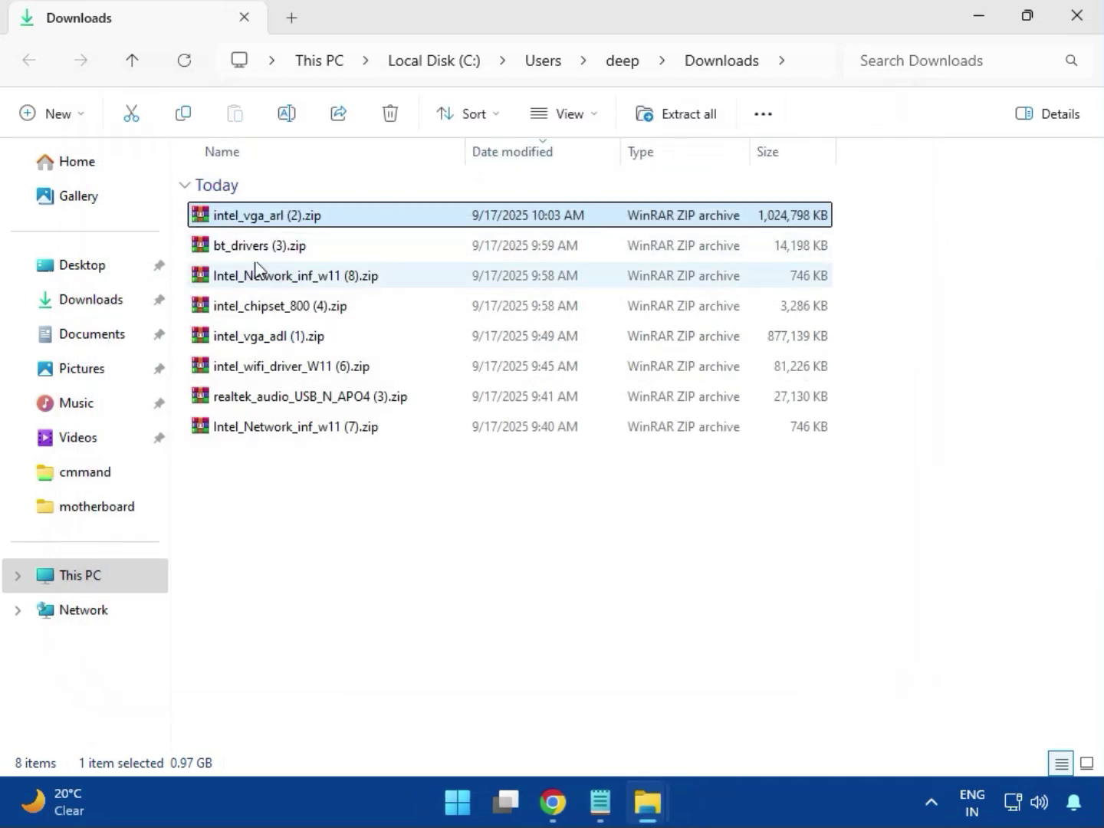
Open bt_drivers (3).zip, dismiss the WinRAR pop-up, and launch Intel Bluetooth.msi from the Intel BlueTooth Driver_23.70.0.2 folder
{"action": "left_click", "coordinate": [235, 249]}
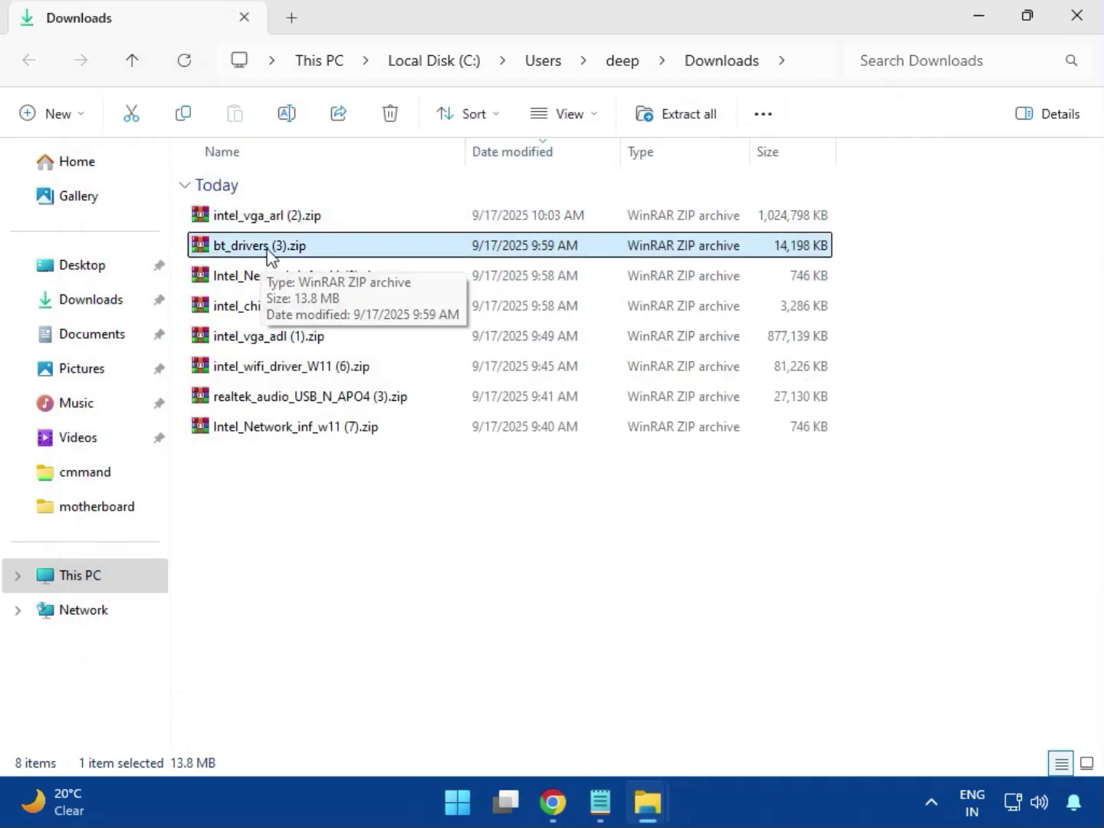
{"action": "double_click", "coordinate": [264, 253]}
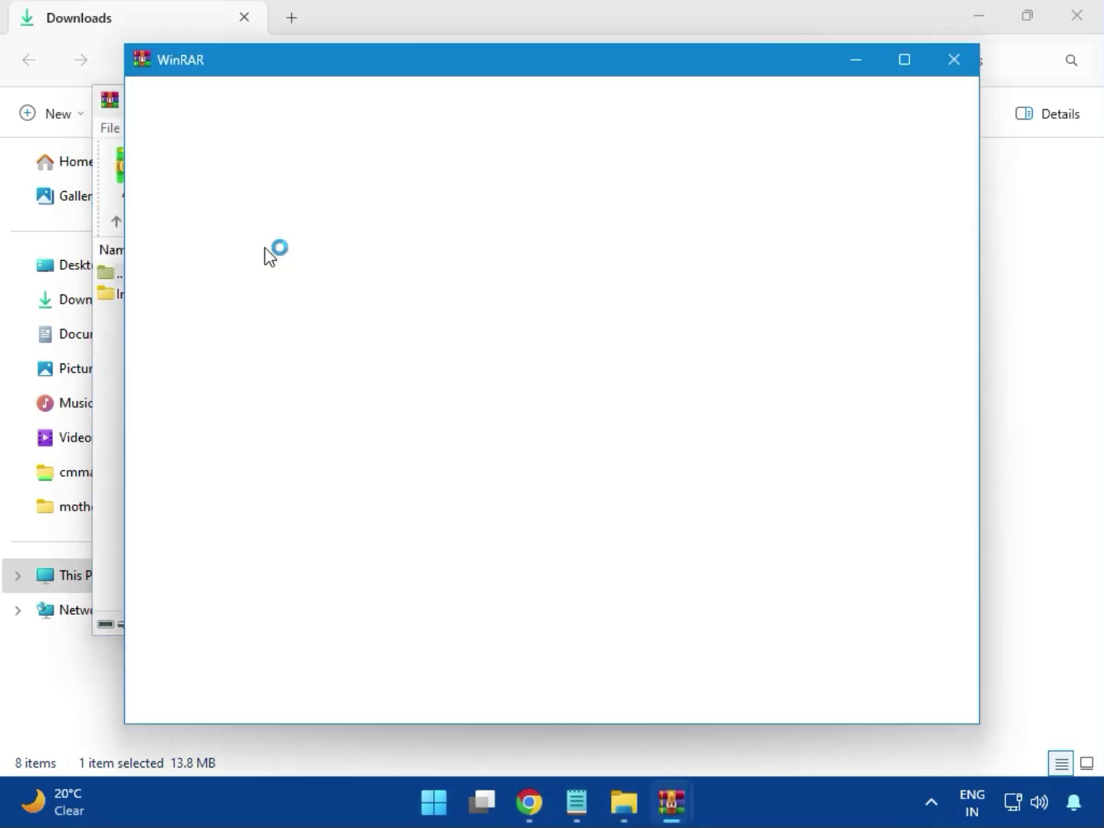
{"action": "left_click", "coordinate": [955, 61]}
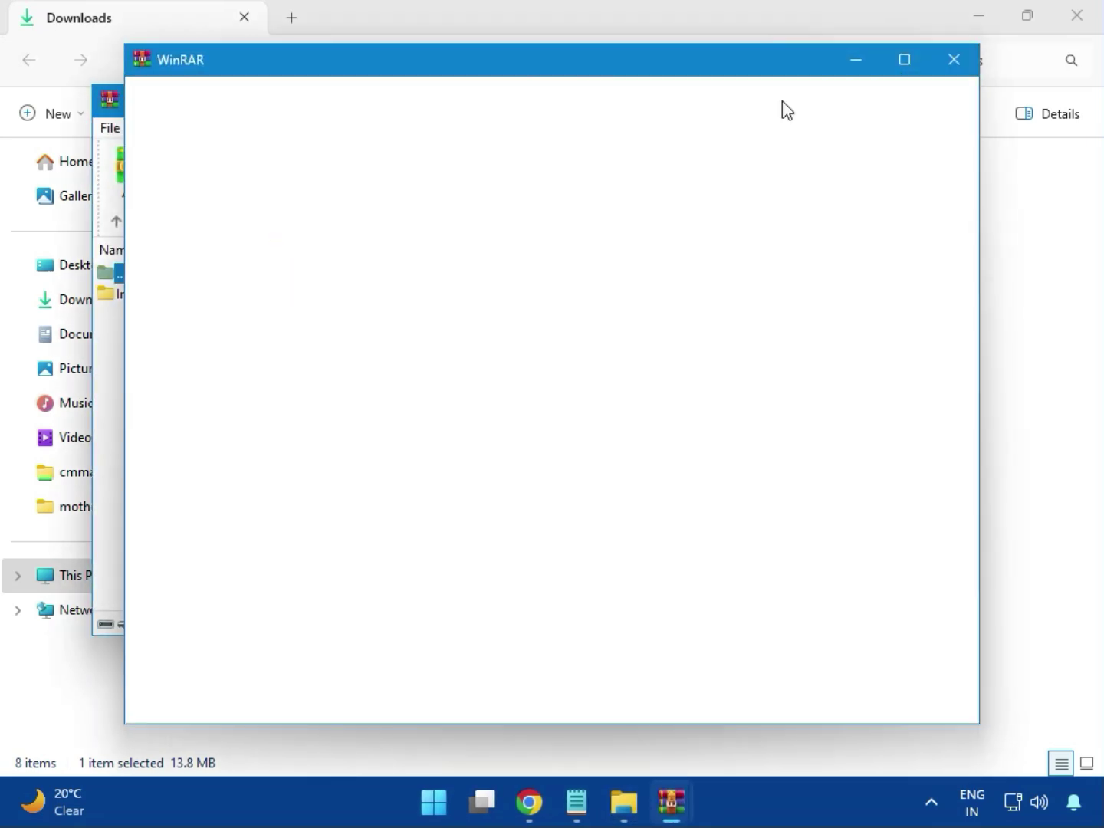
{"action": "left_click", "coordinate": [182, 298]}
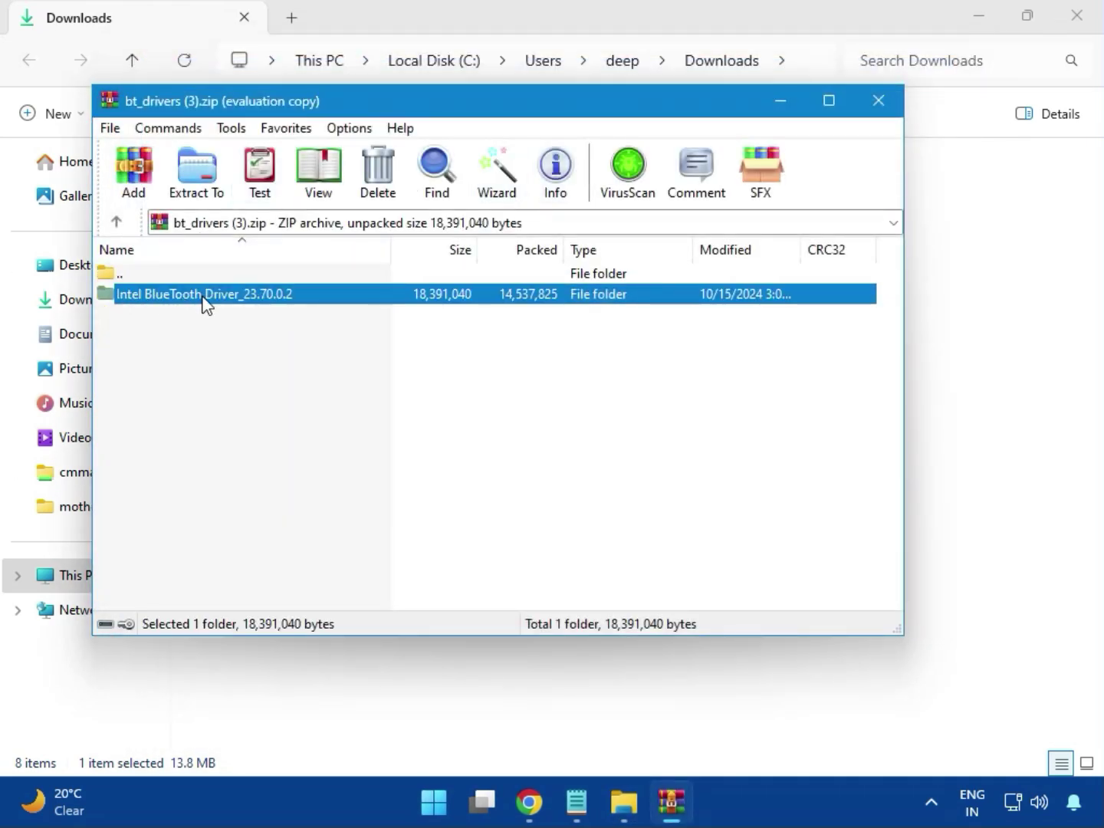
{"action": "double_click", "coordinate": [204, 297]}
{"action": "double_click", "coordinate": [183, 299]}
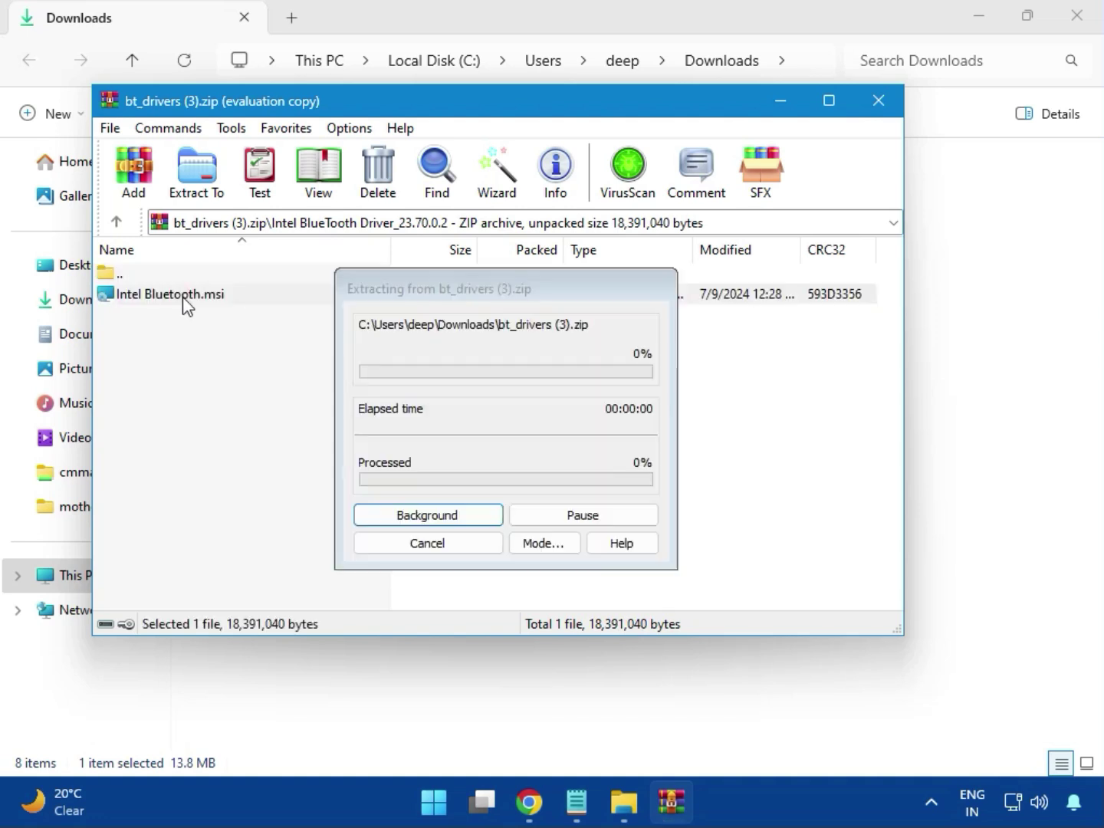
Launch Intel Bluetooth.msi, accept the licence agreement in the setup wizard, and choose the Typical setup type
{"action": "double_click", "coordinate": [183, 296]}
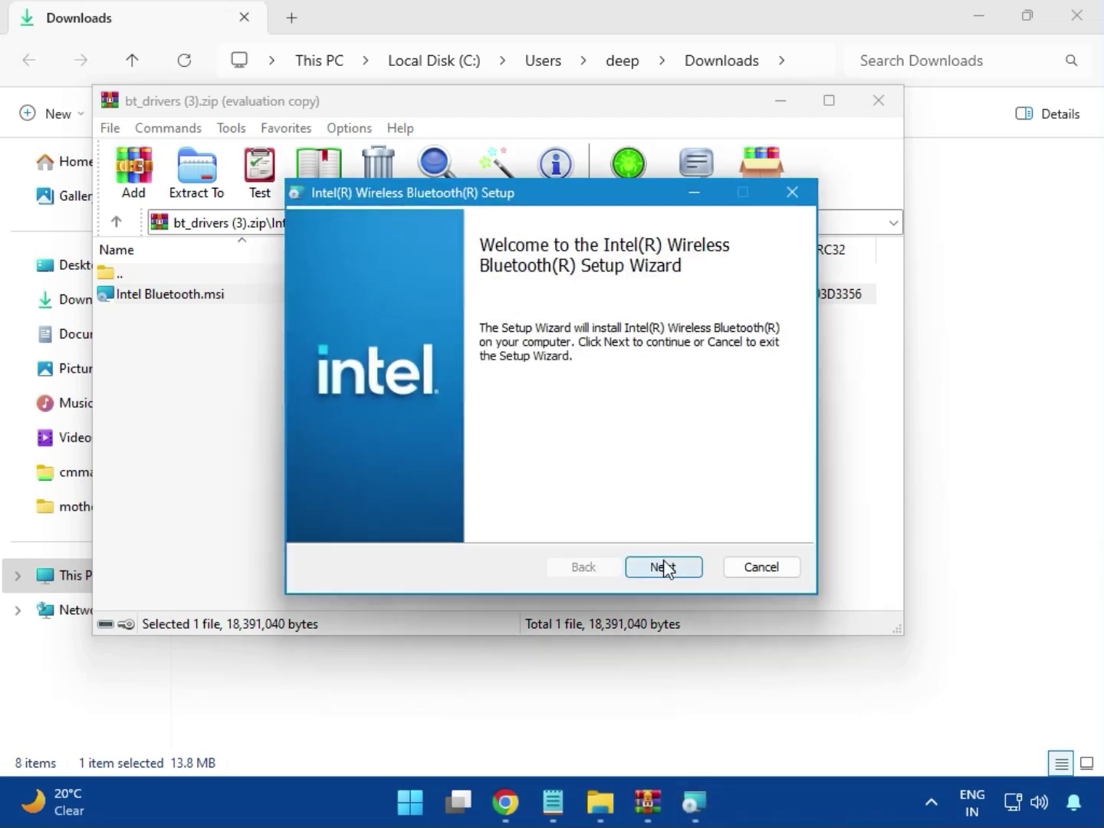
{"action": "left_click", "coordinate": [662, 567]}
{"action": "left_click", "coordinate": [393, 520]}
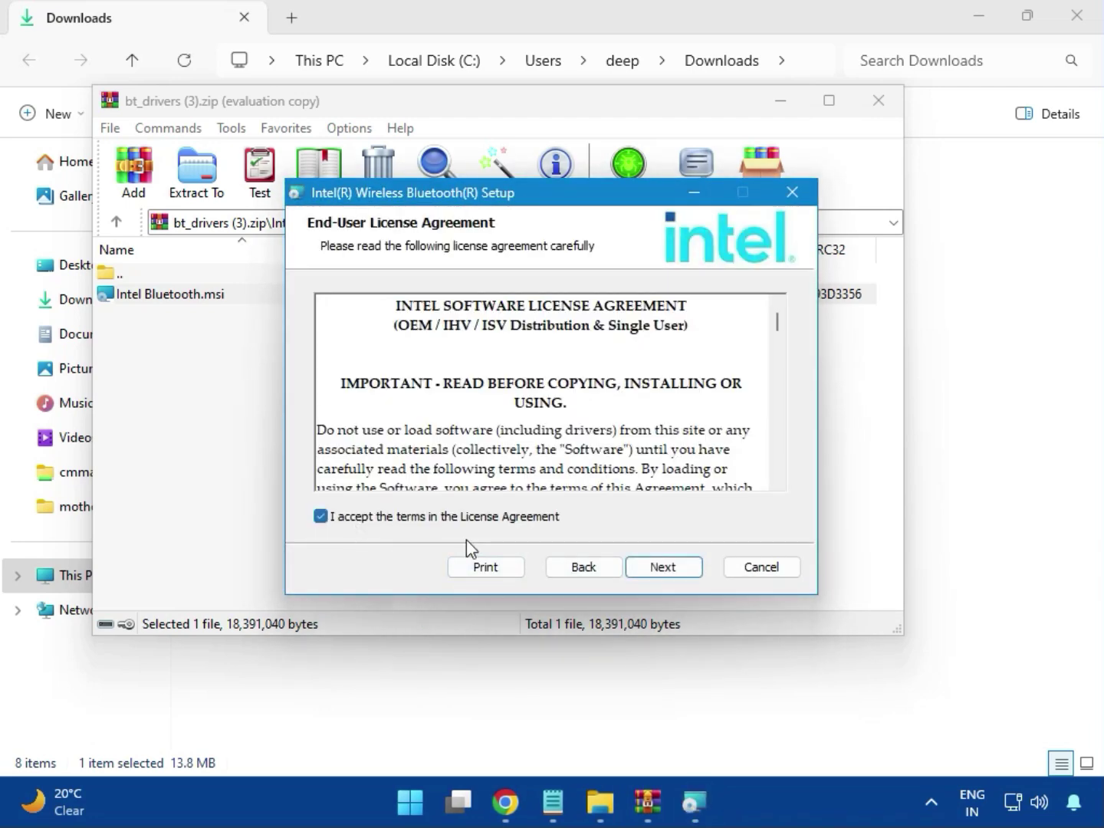
{"action": "left_click", "coordinate": [641, 568]}
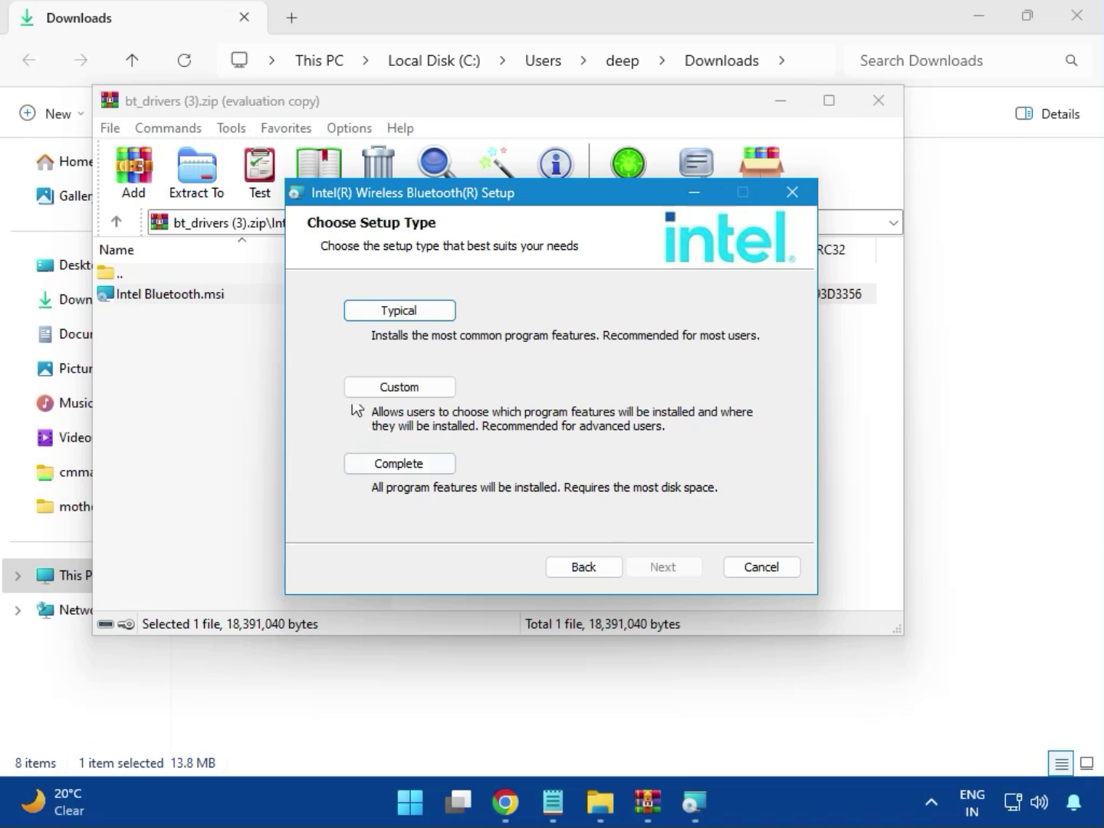
{"action": "left_click", "coordinate": [382, 312]}
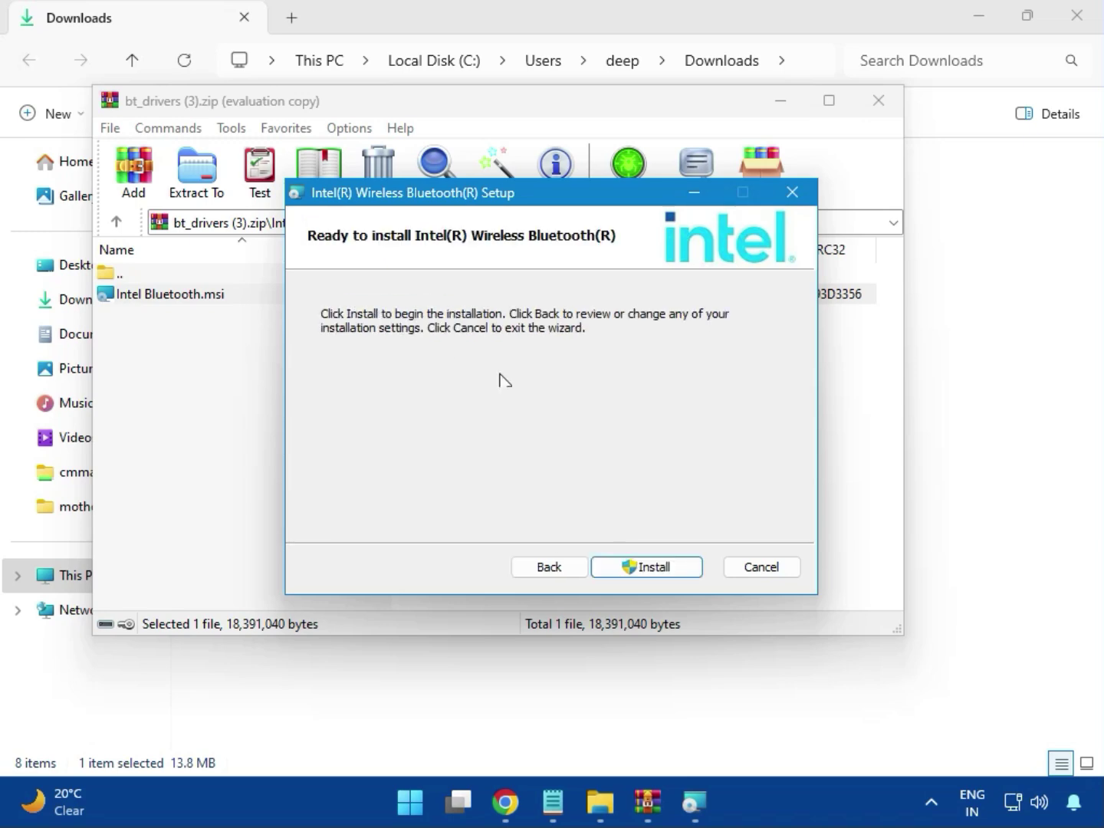
Install Intel Wireless Bluetooth, allow it to change the device, finish the wizard, and close the bt_drivers (3).zip archive
{"action": "left_click", "coordinate": [633, 567]}
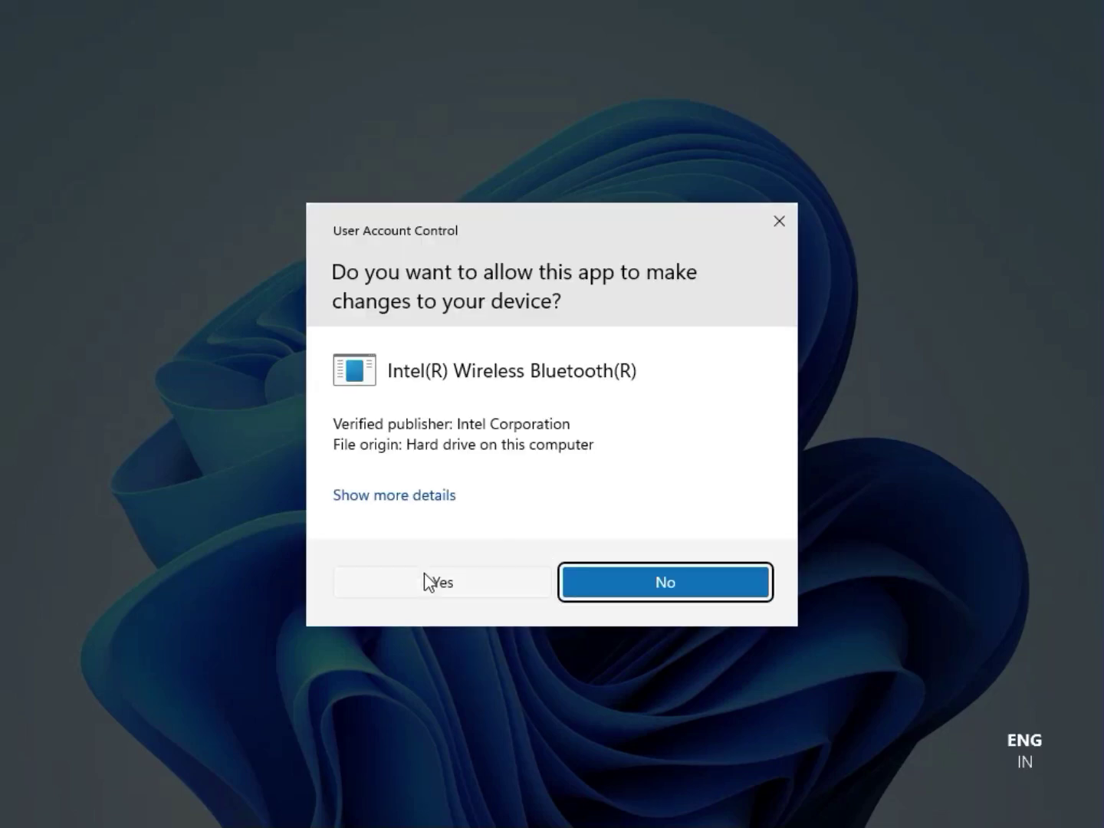
{"action": "left_click", "coordinate": [425, 576]}
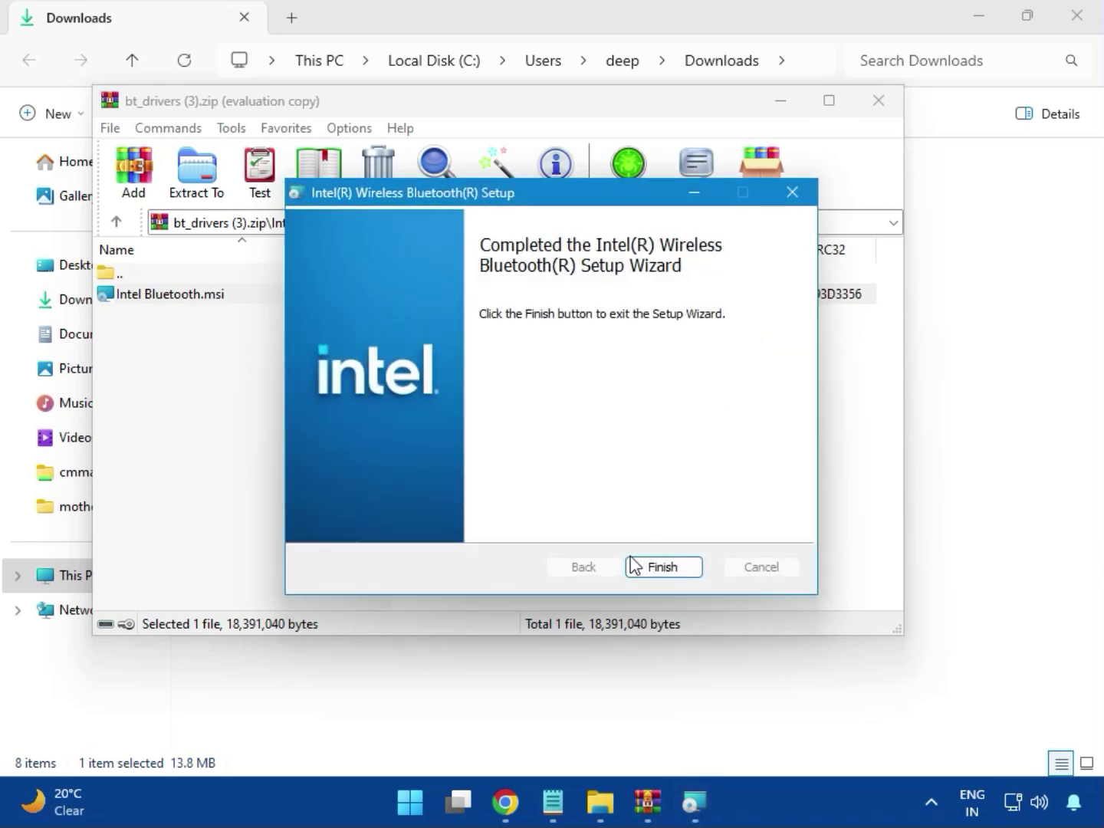
{"action": "left_click", "coordinate": [664, 568]}
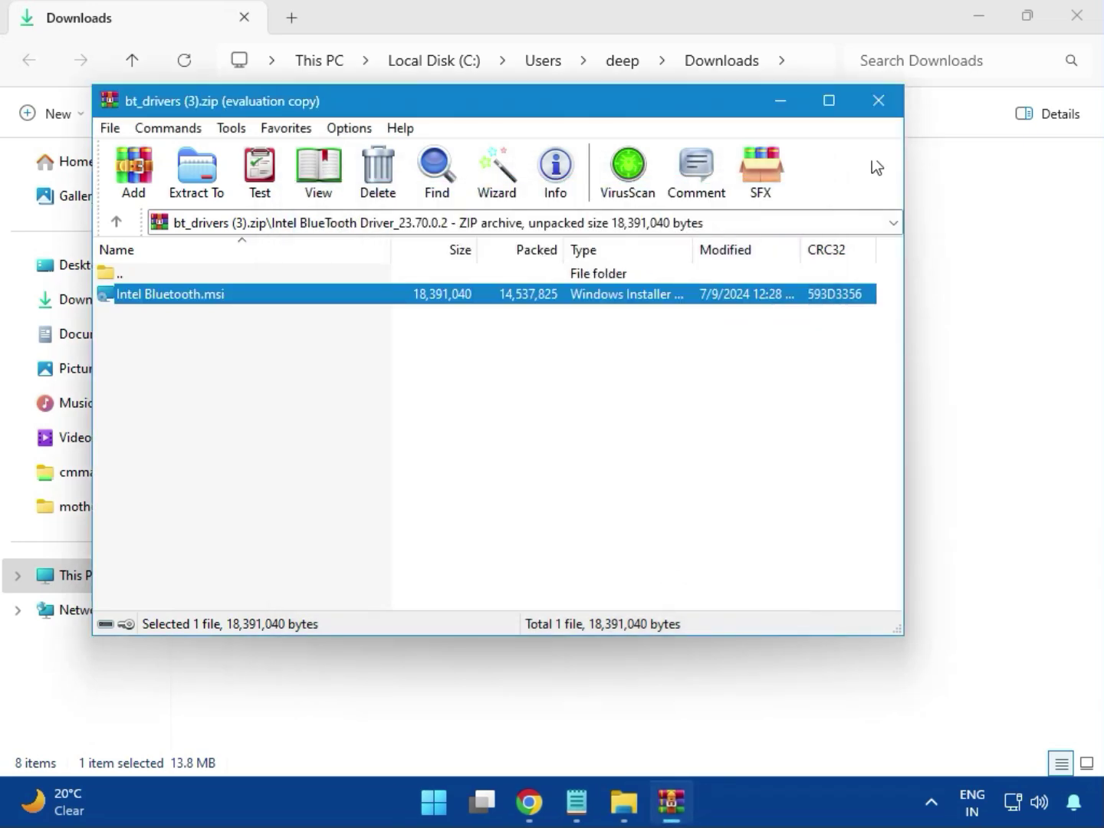
{"action": "left_click", "coordinate": [889, 115]}
Open Intel_Network_inf_w11 (8).zip from the Downloads folder and enter its W11 folder
{"action": "left_click", "coordinate": [288, 285]}
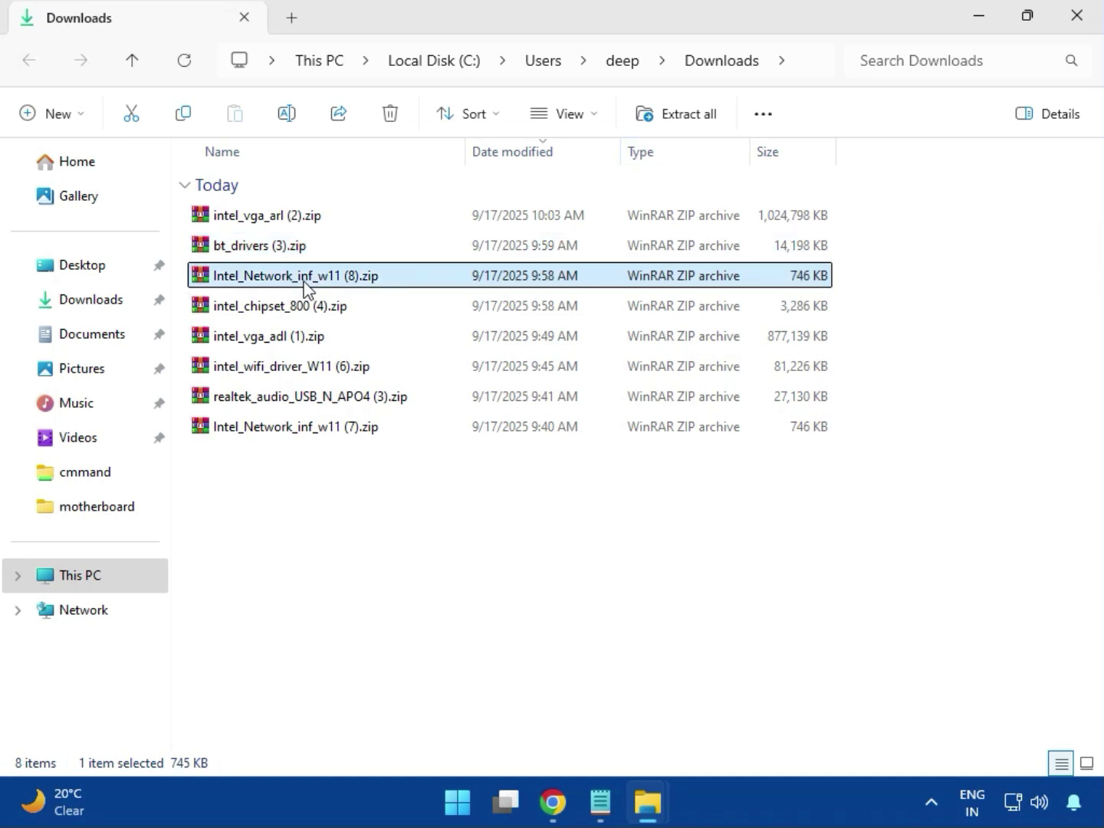
{"action": "double_click", "coordinate": [305, 280]}
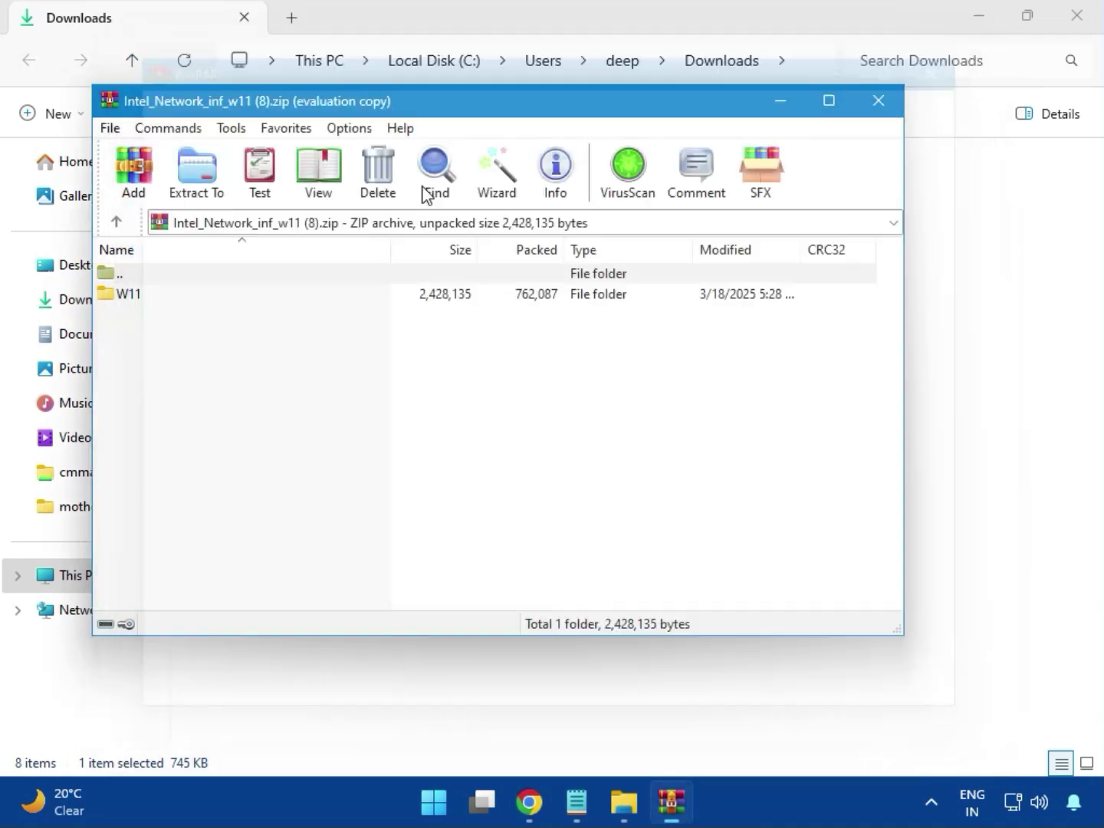
{"action": "left_click", "coordinate": [134, 308]}
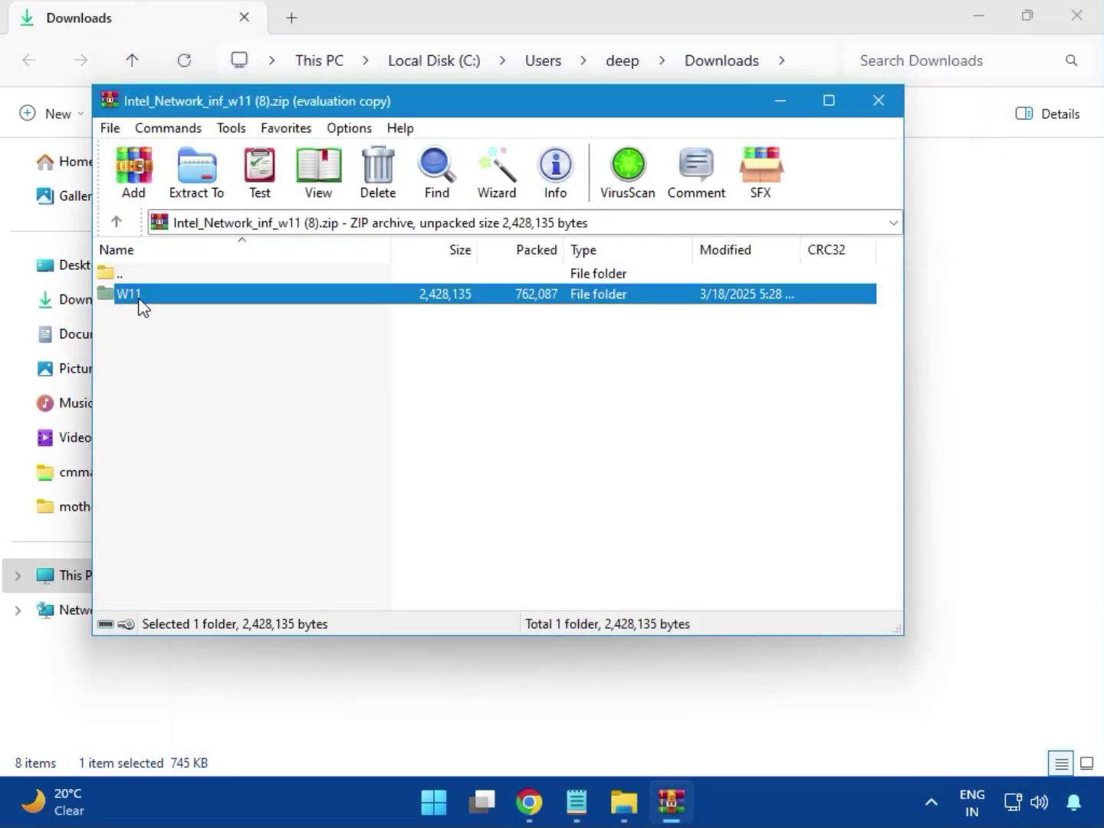
{"action": "double_click", "coordinate": [140, 307]}
Try to install the Intel network driver with MSI SetupDrv64.exe, allowing it to change the device, then close the installer and archive
{"action": "double_click", "coordinate": [206, 381]}
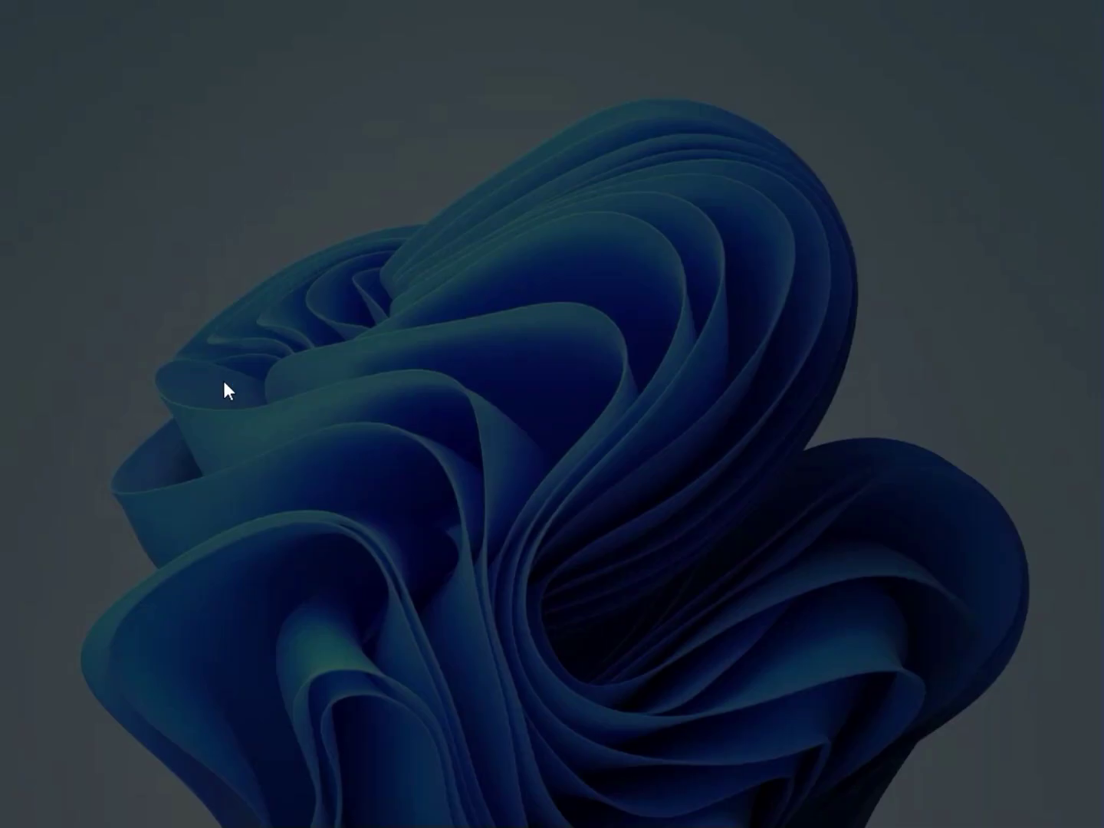
{"action": "left_click", "coordinate": [411, 570]}
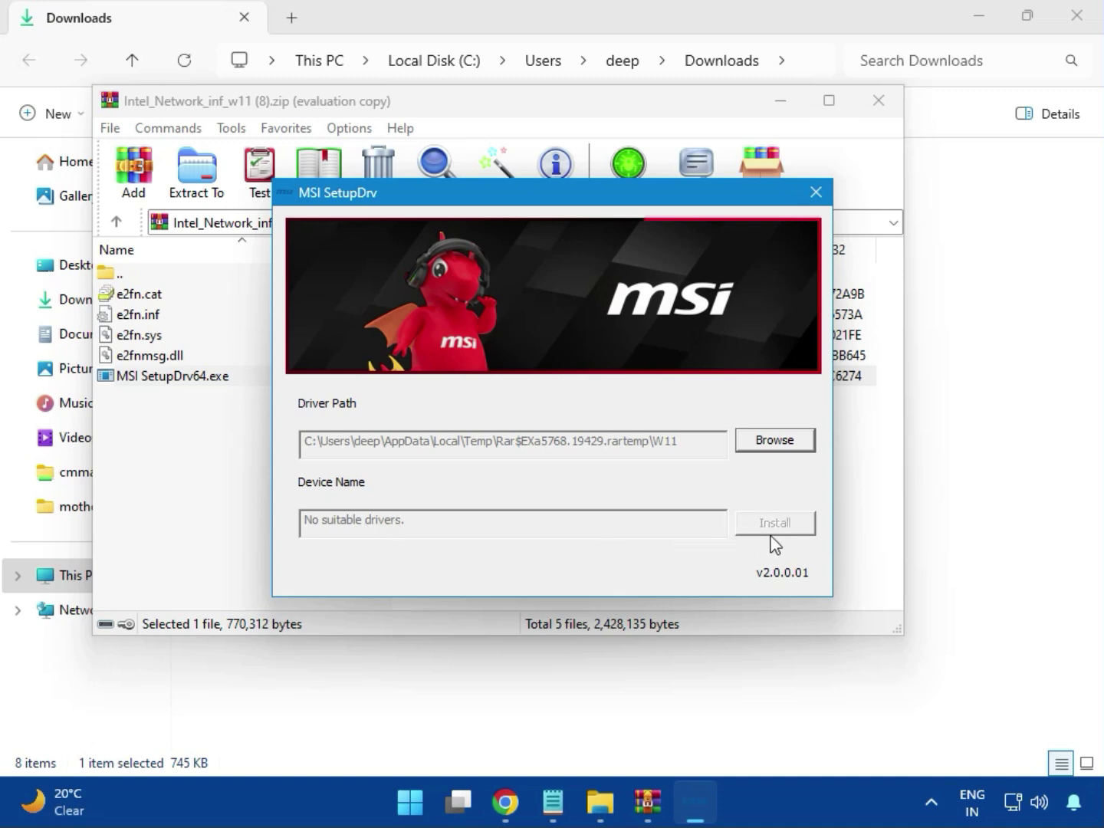
{"action": "left_click", "coordinate": [816, 191]}
{"action": "left_click", "coordinate": [879, 107]}
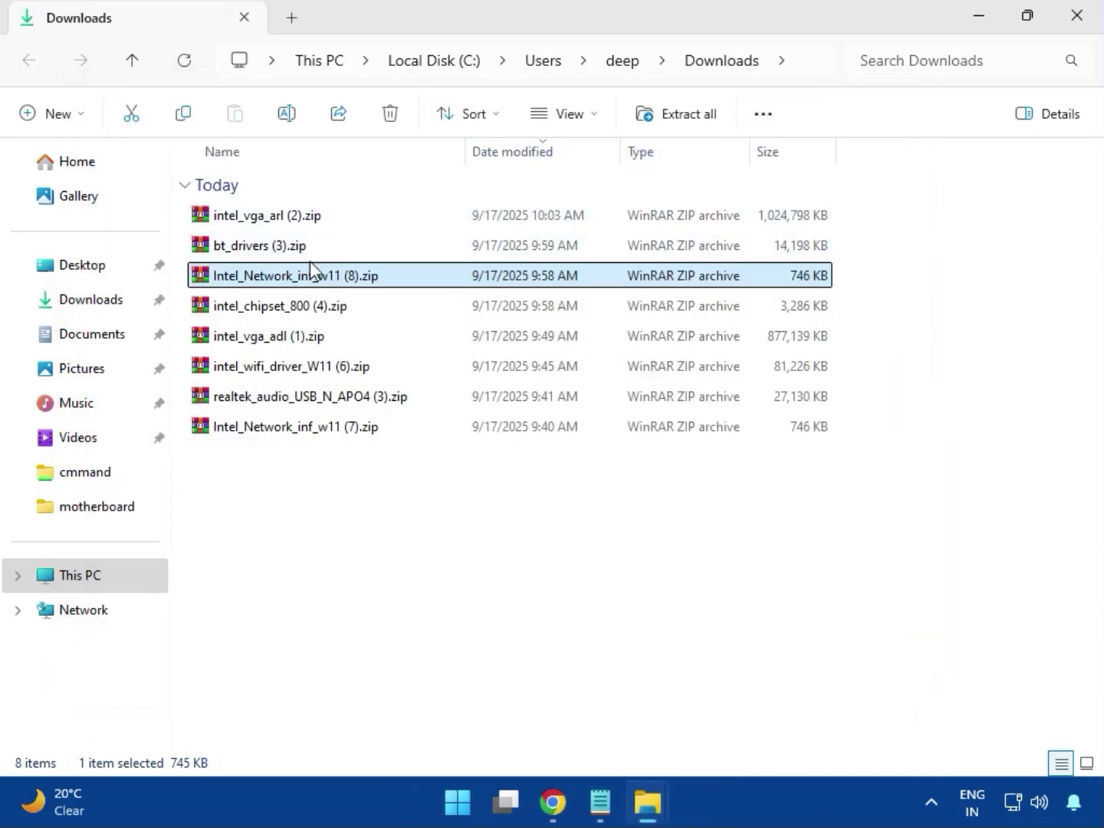
Open intel_chipset_800 (4).zip, dismiss the WinRAR licence reminder, and enter the Intel Chipset Driver_10.1.20062.8627 folder
{"action": "left_click", "coordinate": [255, 313]}
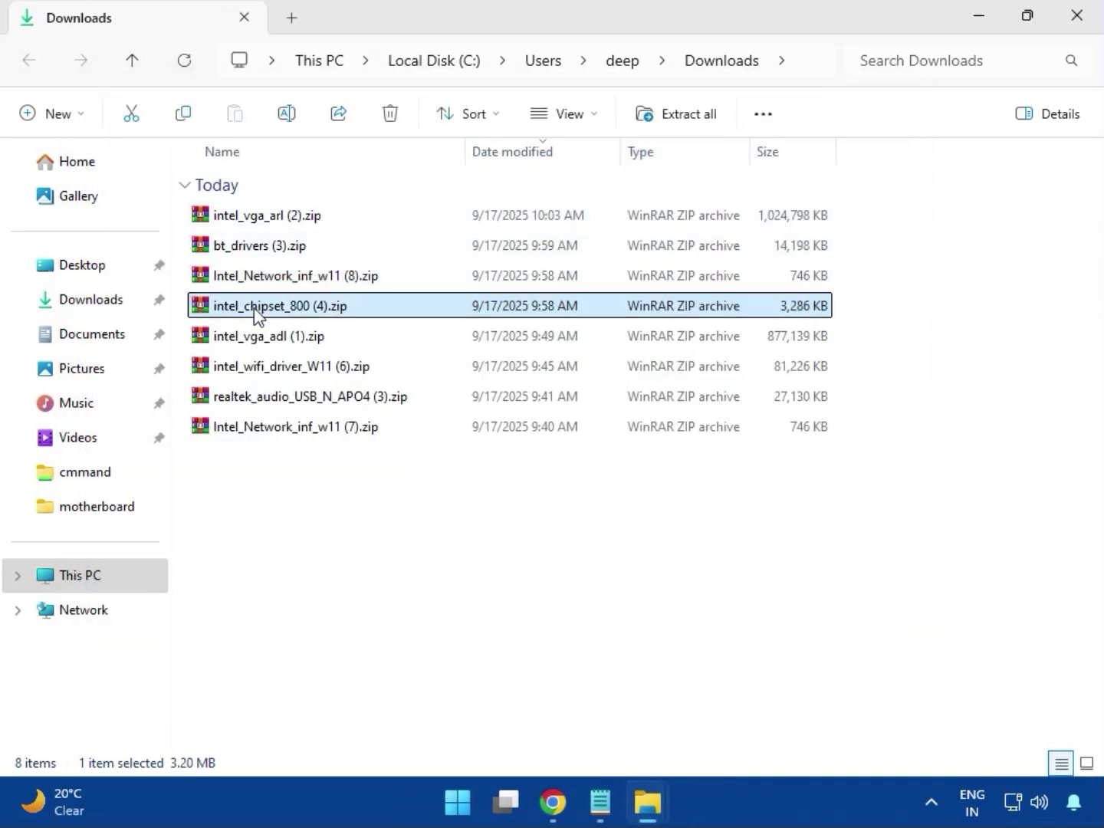
{"action": "double_click", "coordinate": [313, 315]}
{"action": "left_click", "coordinate": [156, 301]}
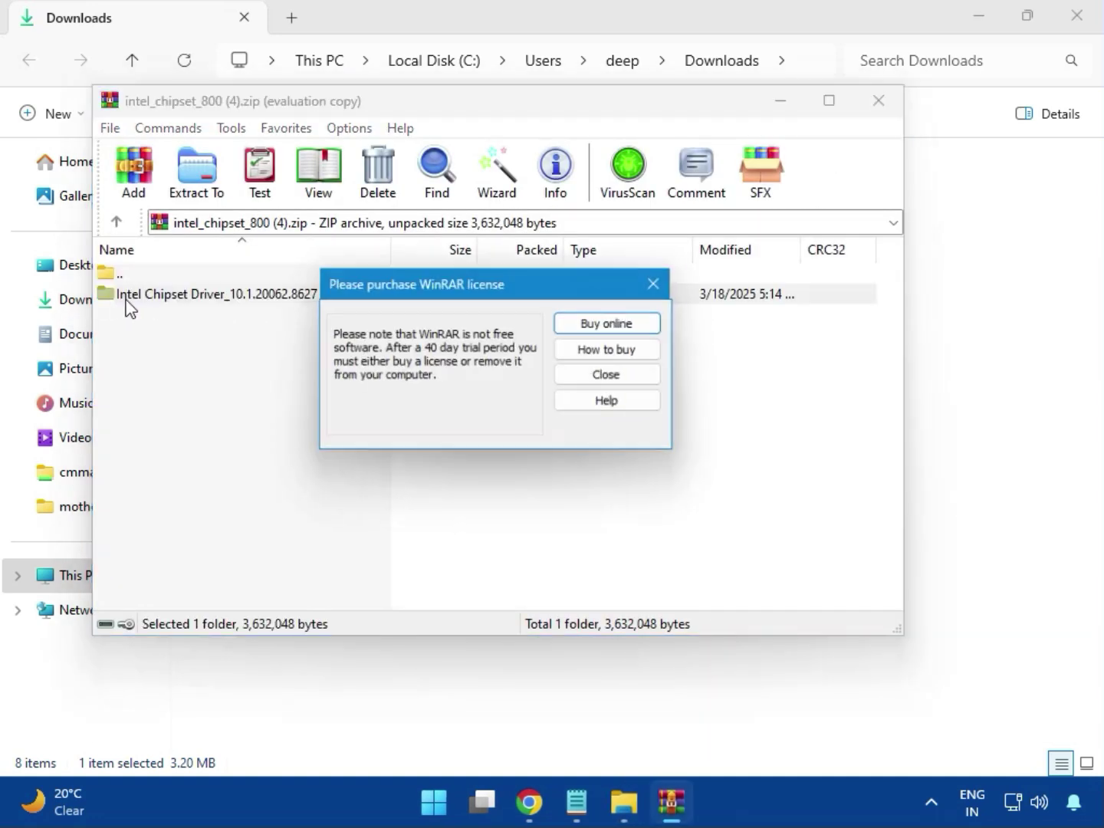
{"action": "key", "text": "Escape"}
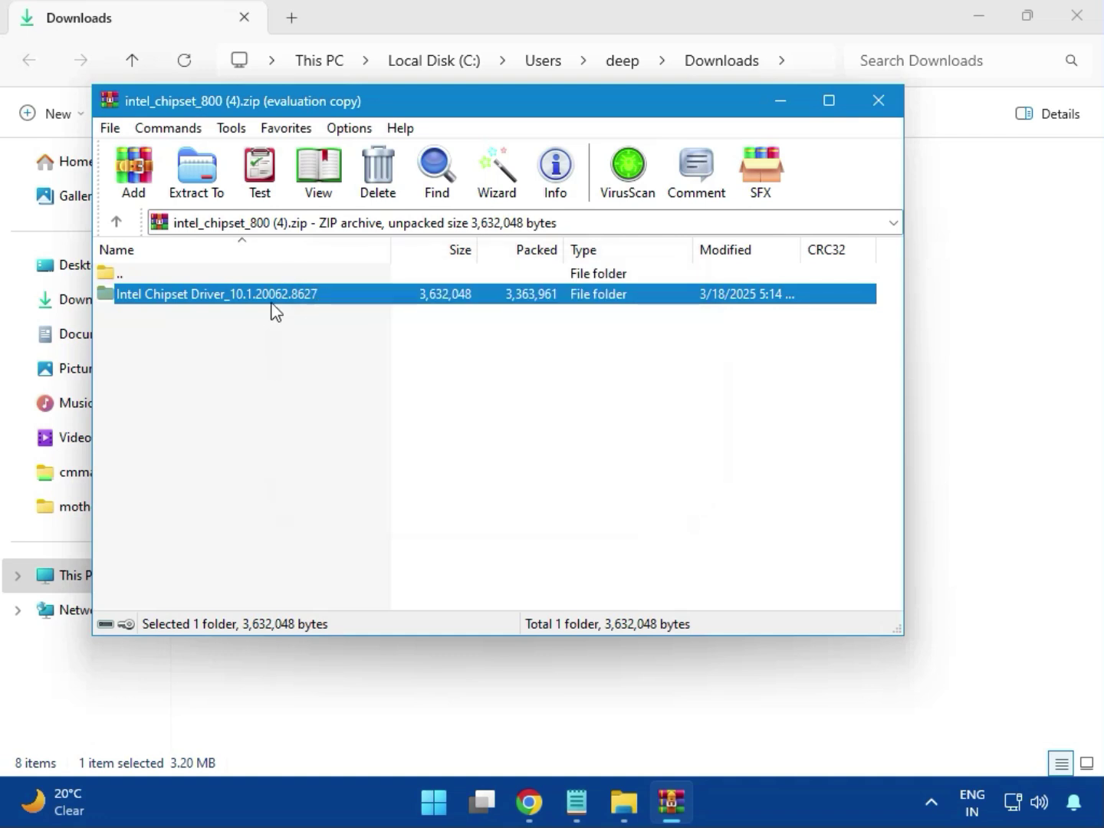
{"action": "double_click", "coordinate": [270, 299]}
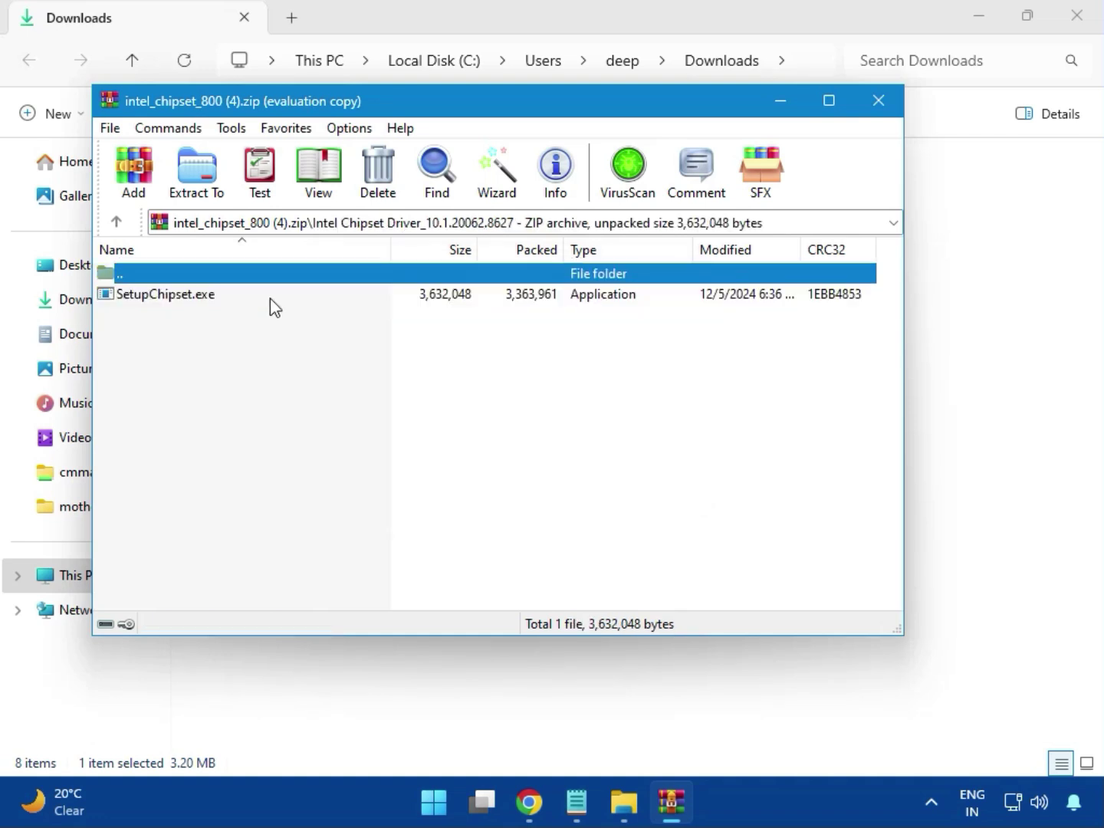
Try to install the Intel Chipset Device Software with SetupChipset.exe, allowing it to change the device, then close the installer and archive
{"action": "double_click", "coordinate": [178, 304]}
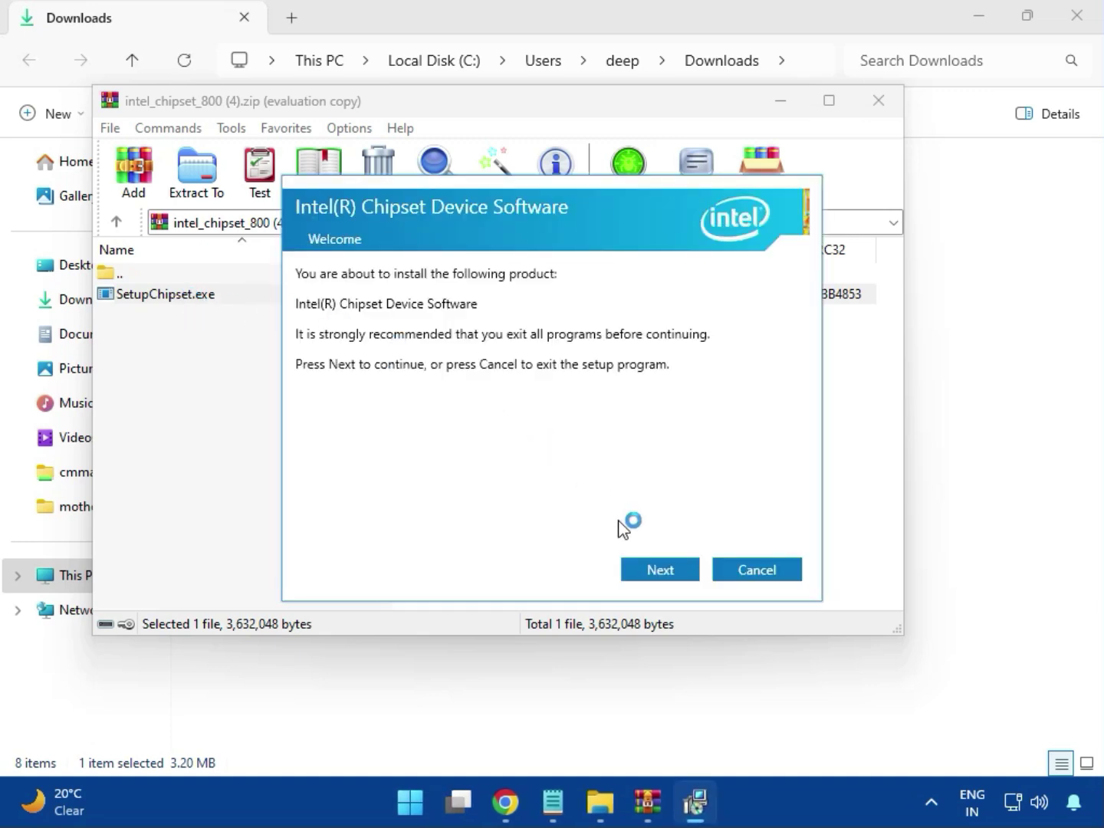
{"action": "left_click", "coordinate": [660, 571]}
{"action": "left_click", "coordinate": [663, 572]}
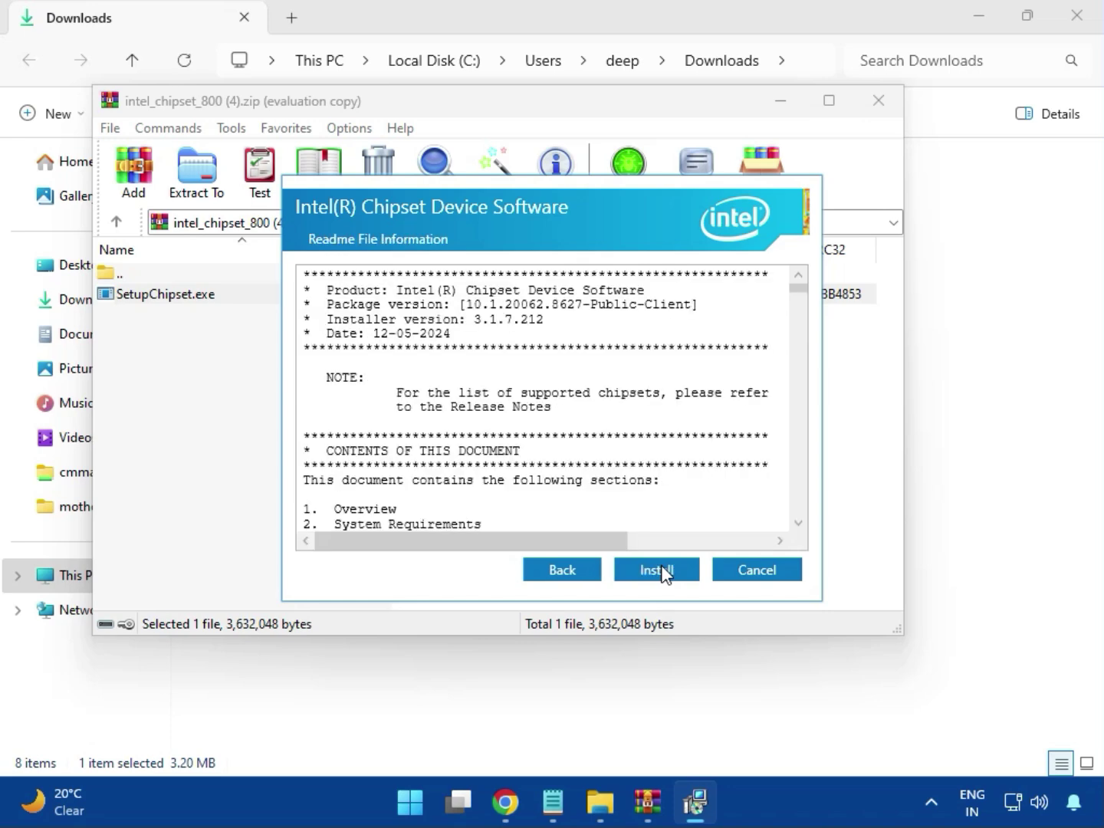
{"action": "left_click", "coordinate": [661, 567]}
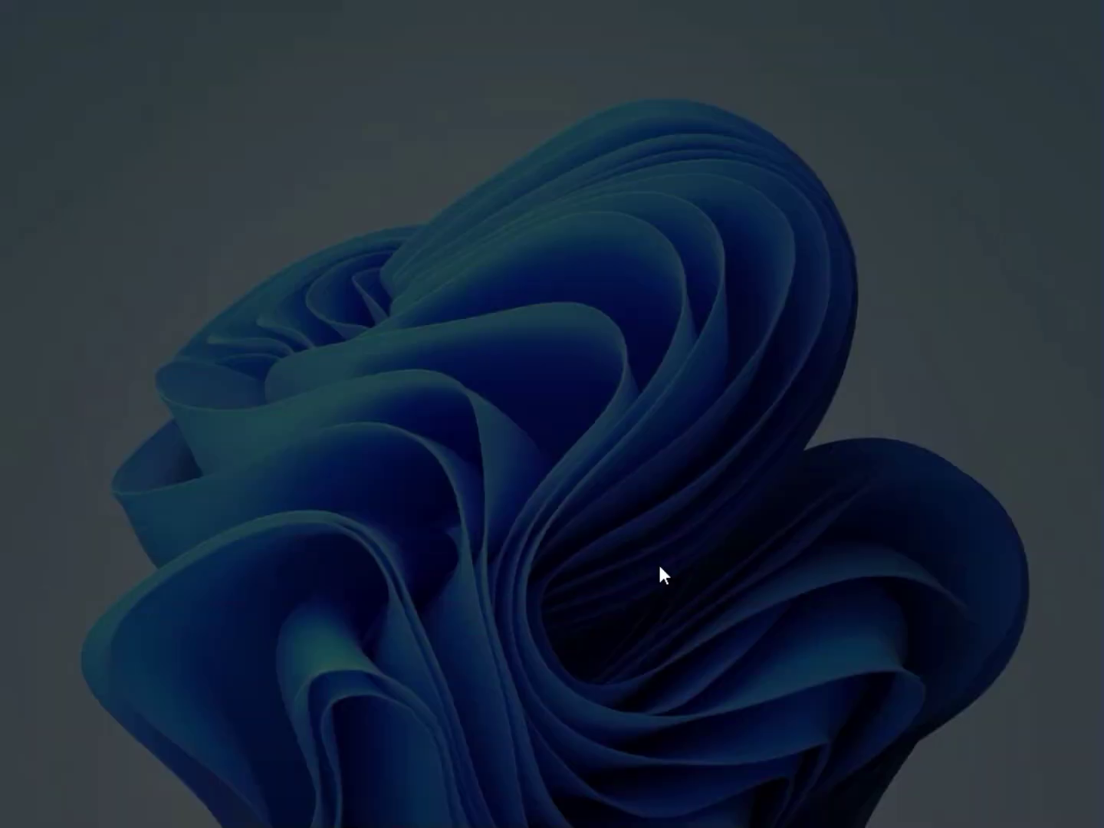
{"action": "left_click", "coordinate": [493, 584]}
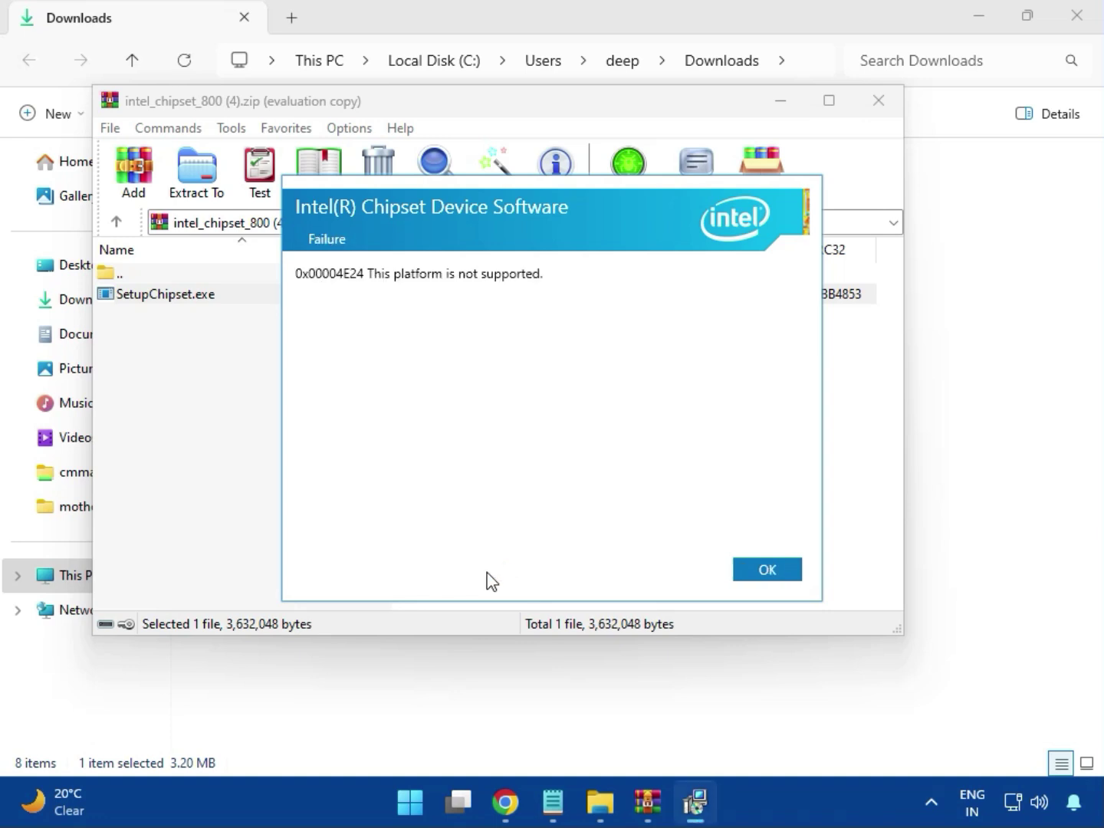
{"action": "left_click", "coordinate": [754, 574]}
{"action": "left_click", "coordinate": [876, 104]}
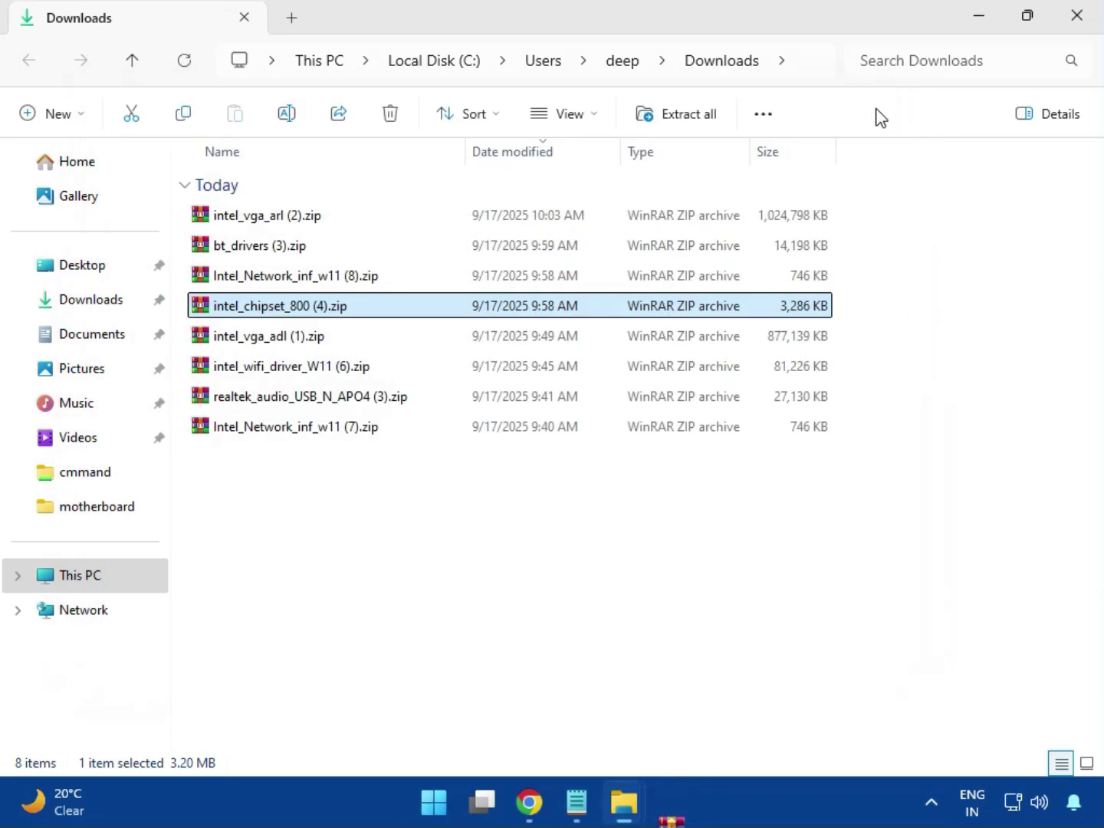
{"action": "left_click", "coordinate": [282, 343]}
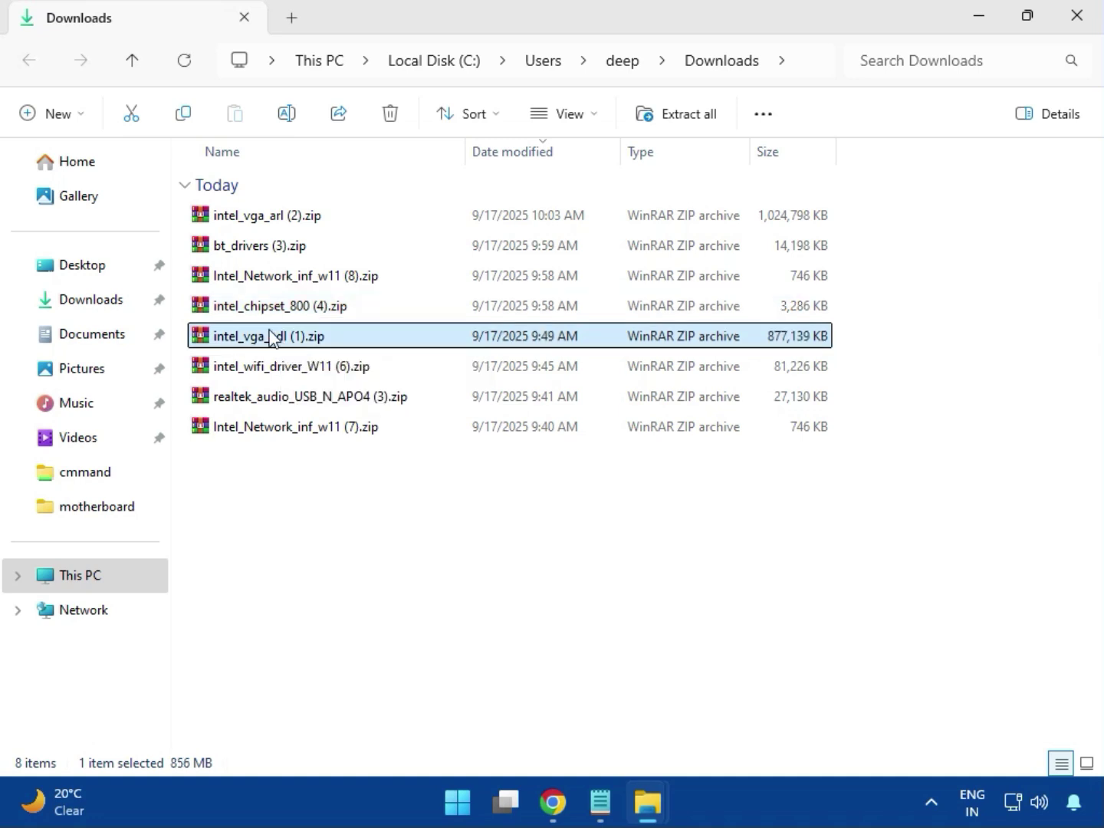
{"action": "double_click", "coordinate": [272, 335]}
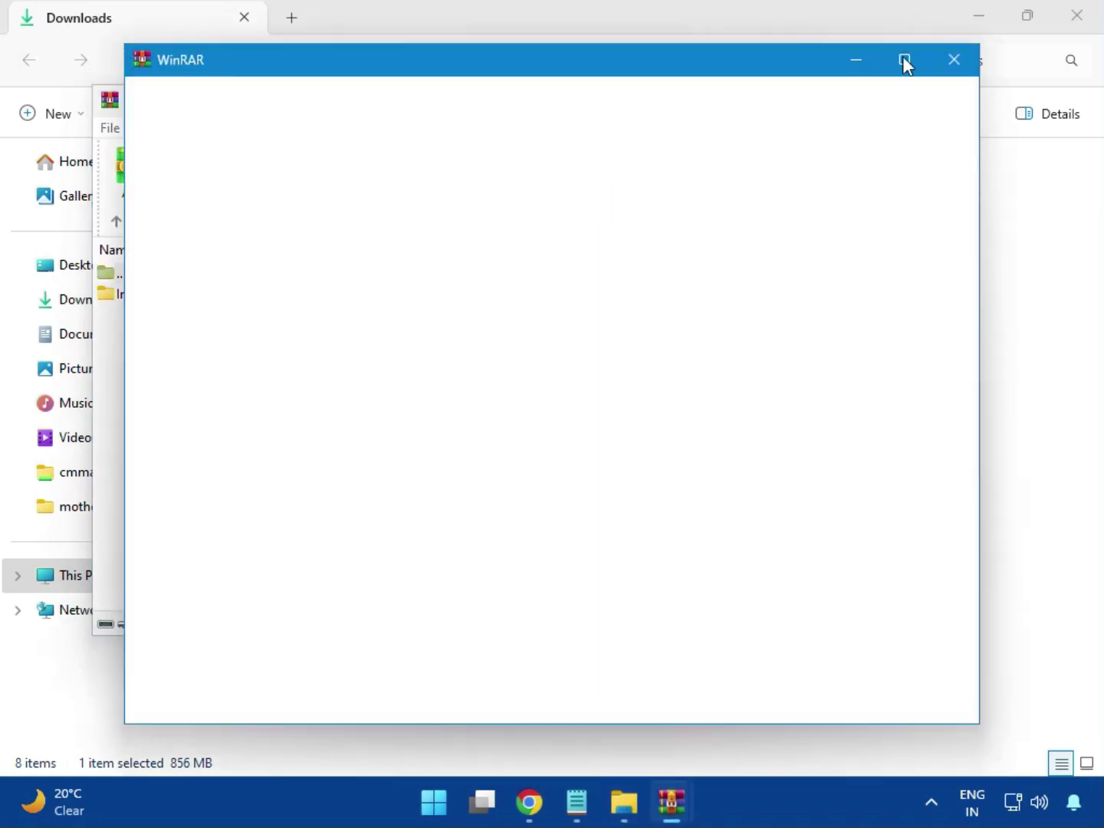
{"action": "left_click", "coordinate": [959, 58]}
{"action": "left_click", "coordinate": [877, 101]}
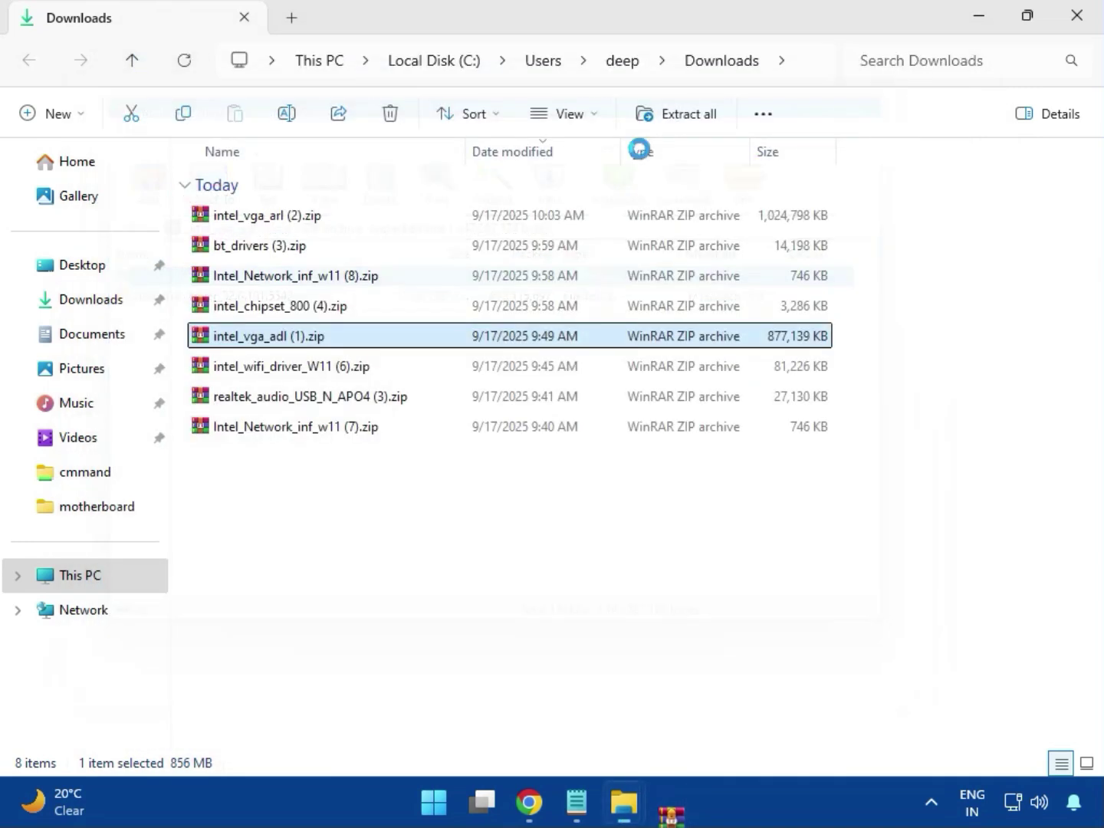
Open intel_wifi_driver_W11 (6).zip, dismiss the WinRAR licence reminder, and go to Intel WIFI Driver_23.40.0.4\UWD\Win64
{"action": "left_click", "coordinate": [283, 368]}
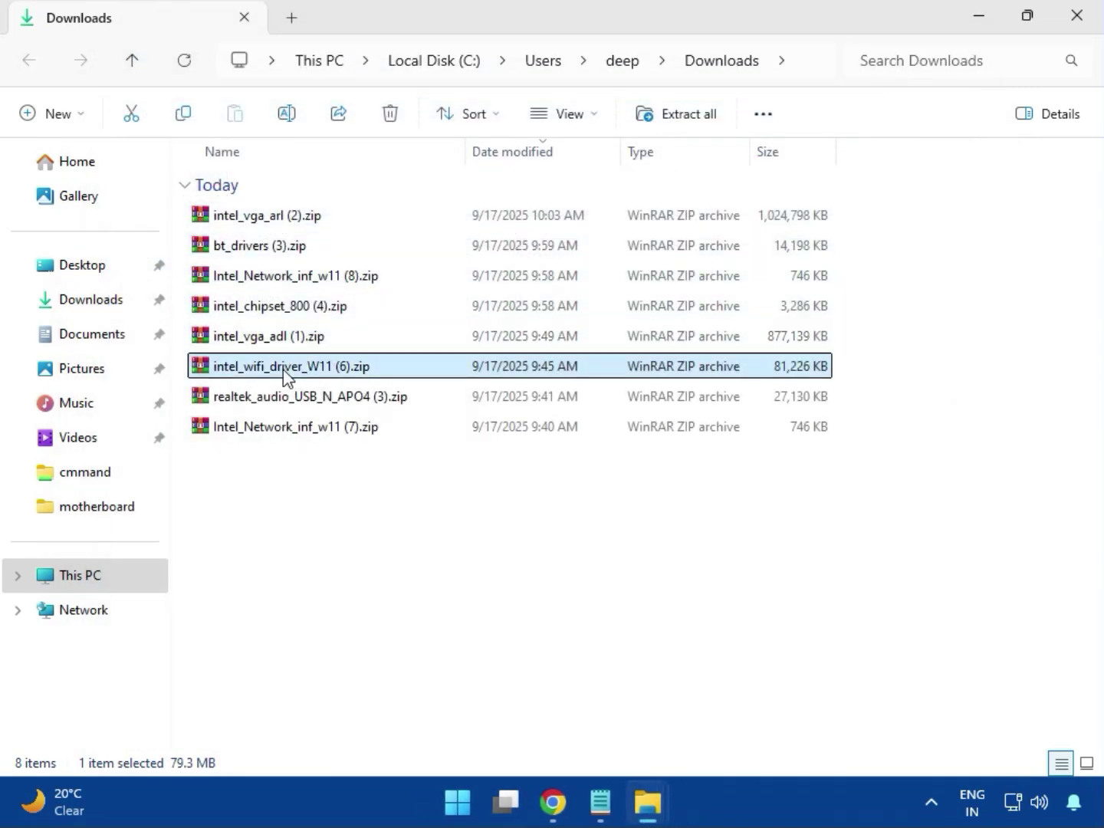
{"action": "double_click", "coordinate": [279, 372]}
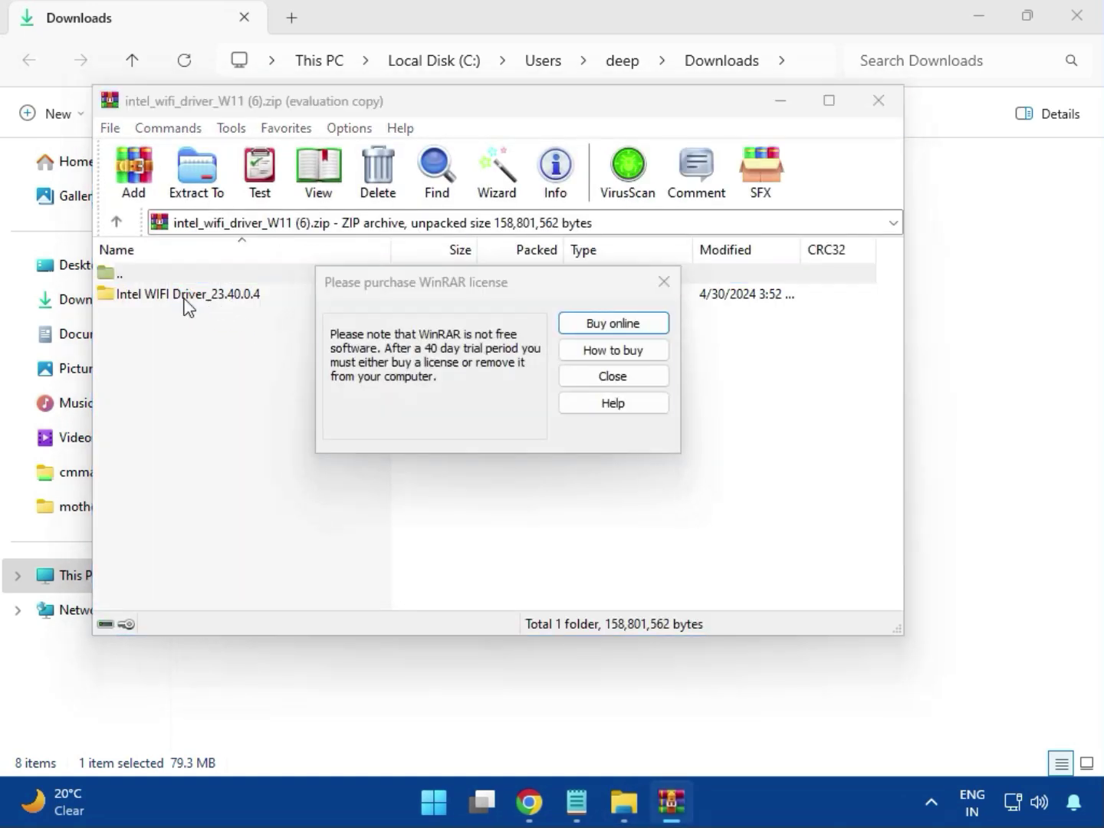
{"action": "left_click", "coordinate": [662, 282]}
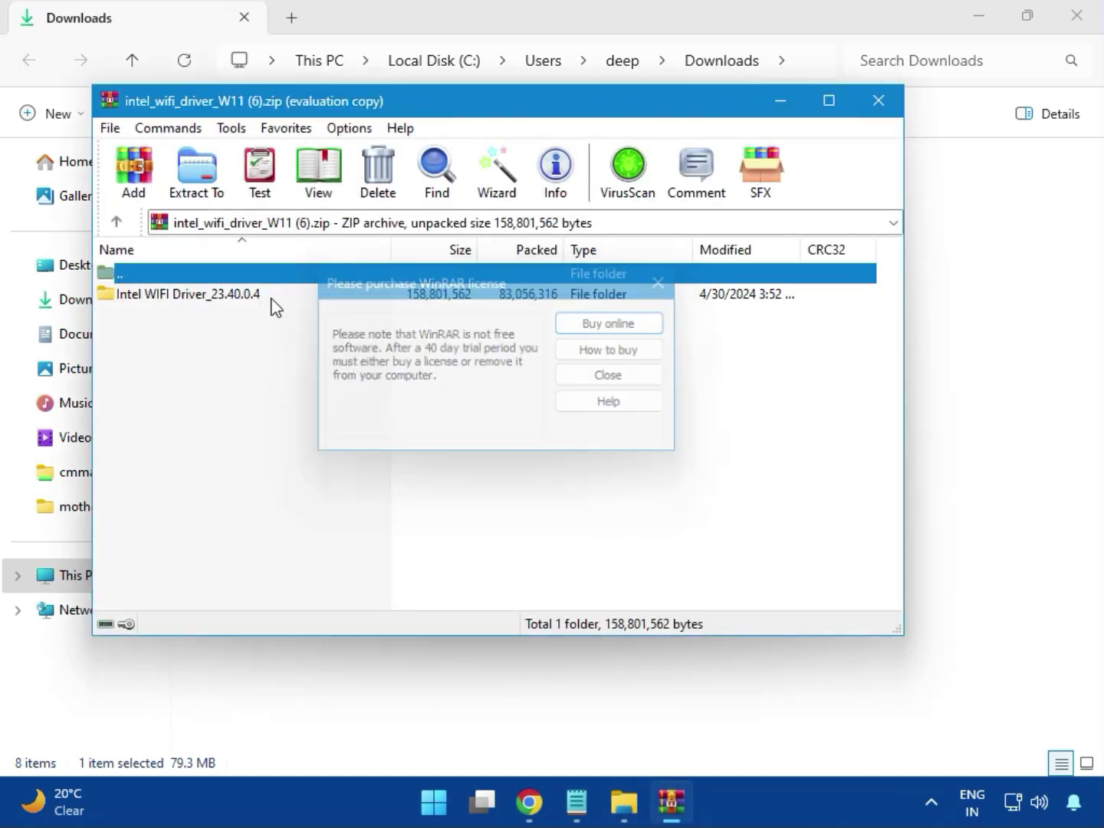
{"action": "double_click", "coordinate": [179, 298]}
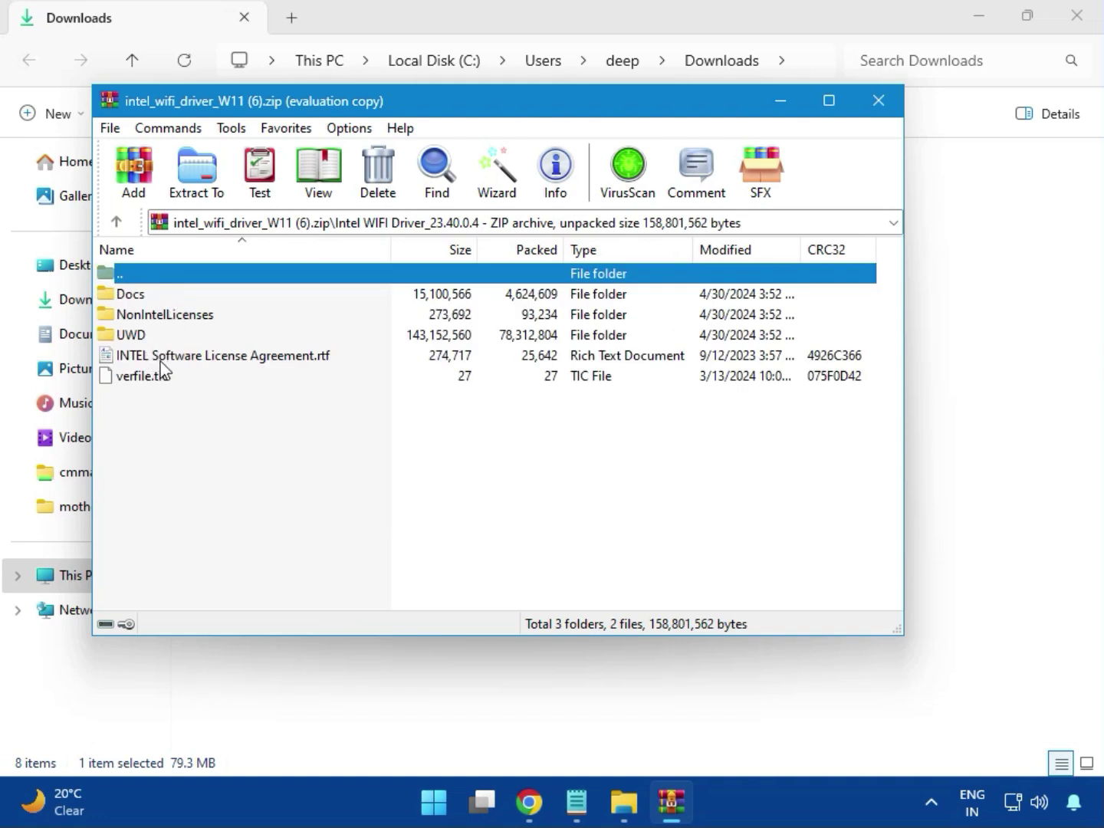
{"action": "left_click", "coordinate": [149, 337]}
{"action": "double_click", "coordinate": [149, 338]}
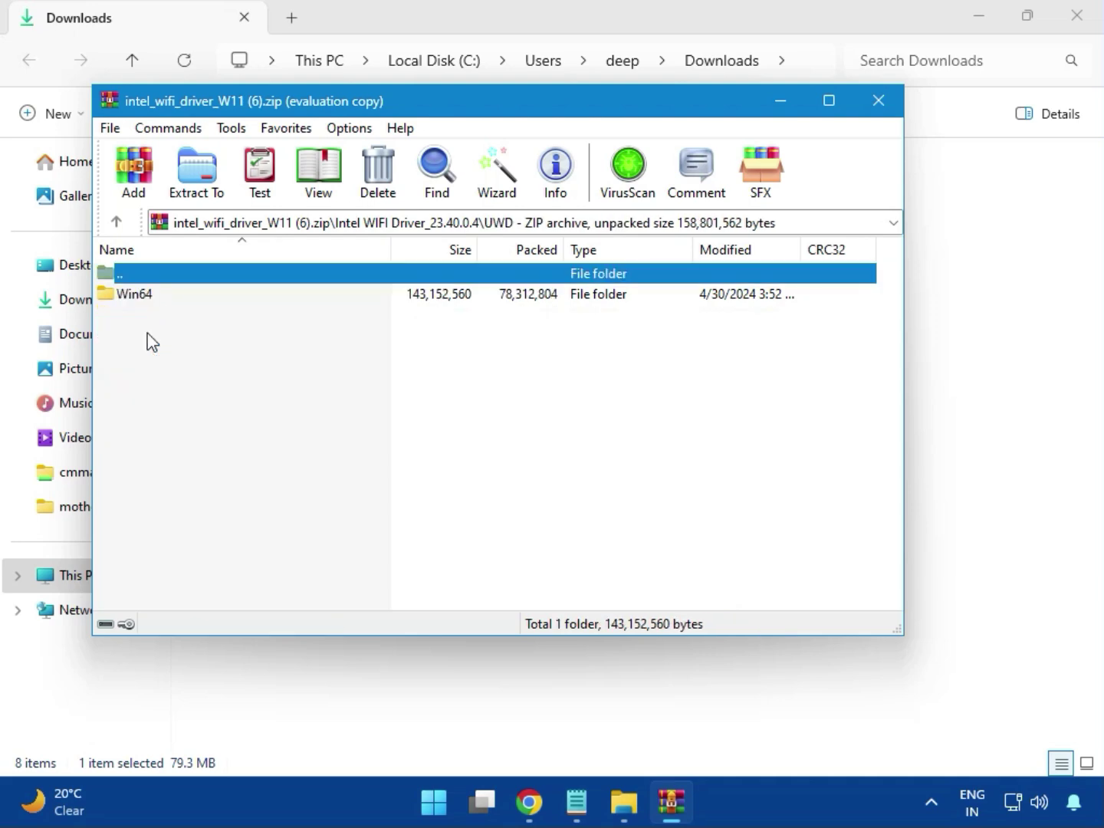
{"action": "double_click", "coordinate": [149, 299]}
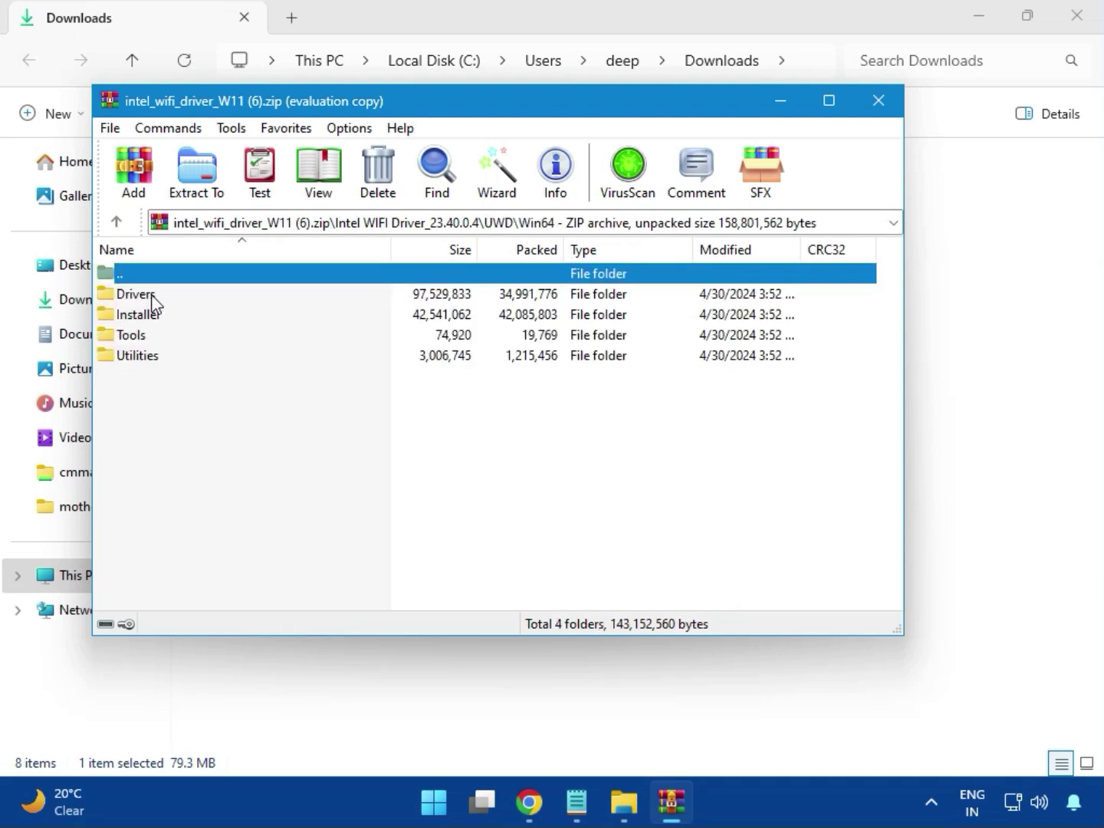
Look through the Win64 Drivers folder, return to Win64, and open the Installer folder instead
{"action": "double_click", "coordinate": [148, 295]}
{"action": "scroll", "coordinate": [201, 458], "scroll_direction": "down", "scroll_amount": 2}
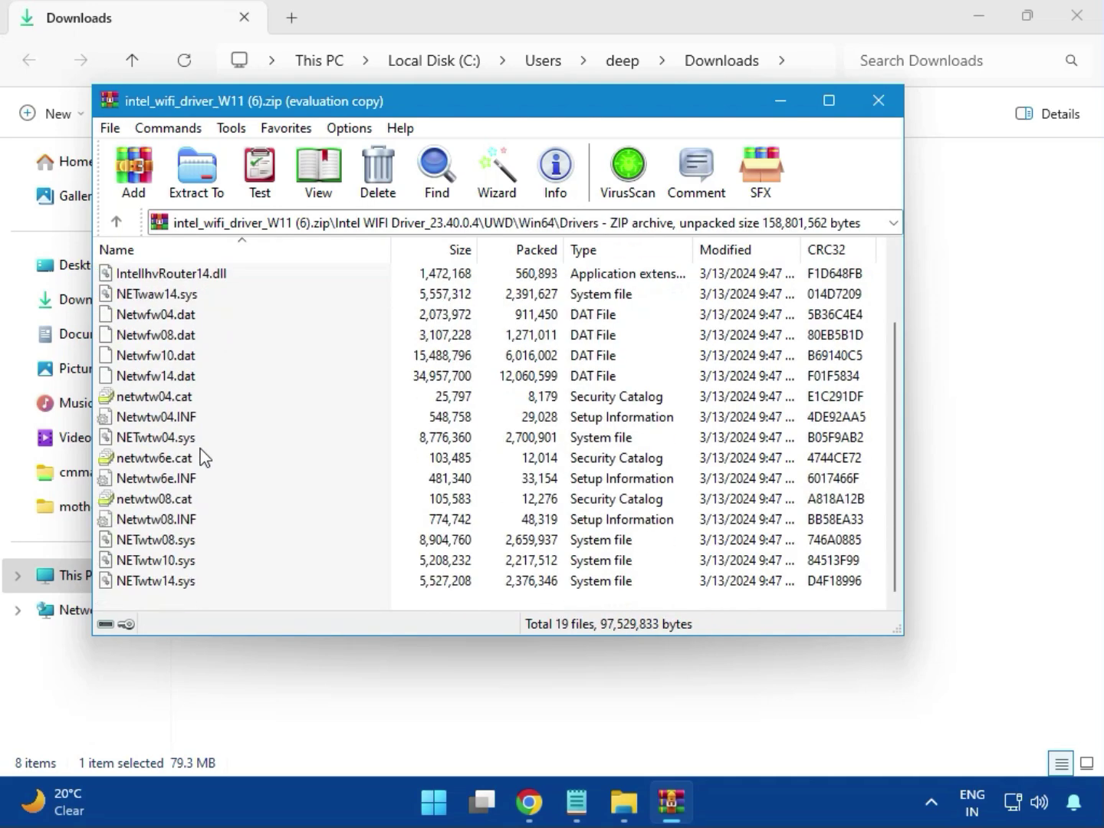
{"action": "scroll", "coordinate": [193, 506], "scroll_direction": "up", "scroll_amount": 2}
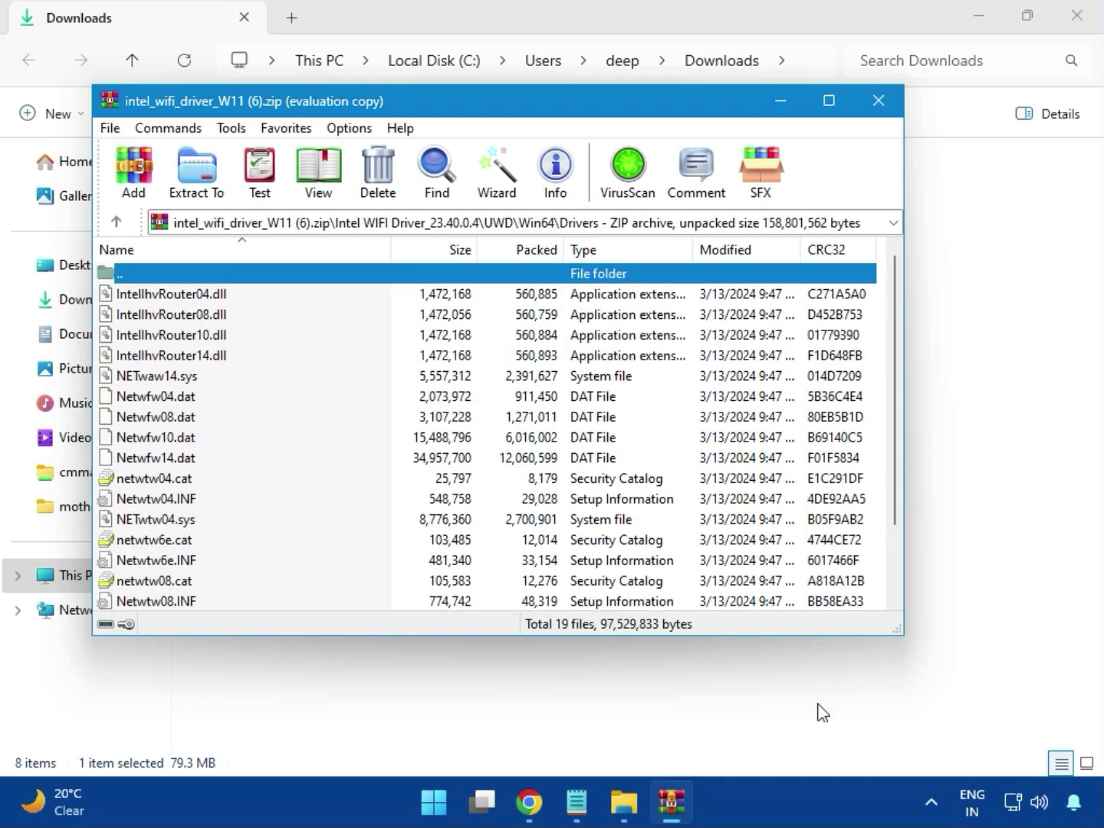
{"action": "double_click", "coordinate": [120, 274]}
{"action": "left_click", "coordinate": [137, 314]}
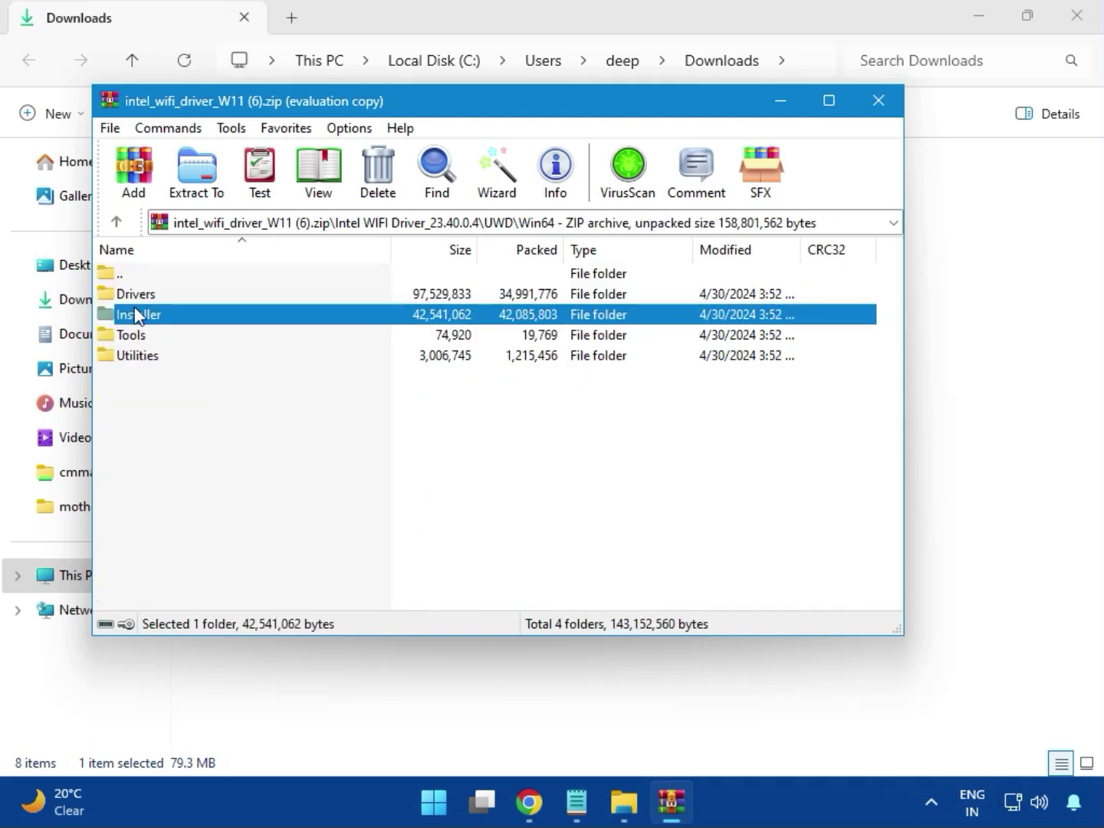
{"action": "double_click", "coordinate": [157, 320]}
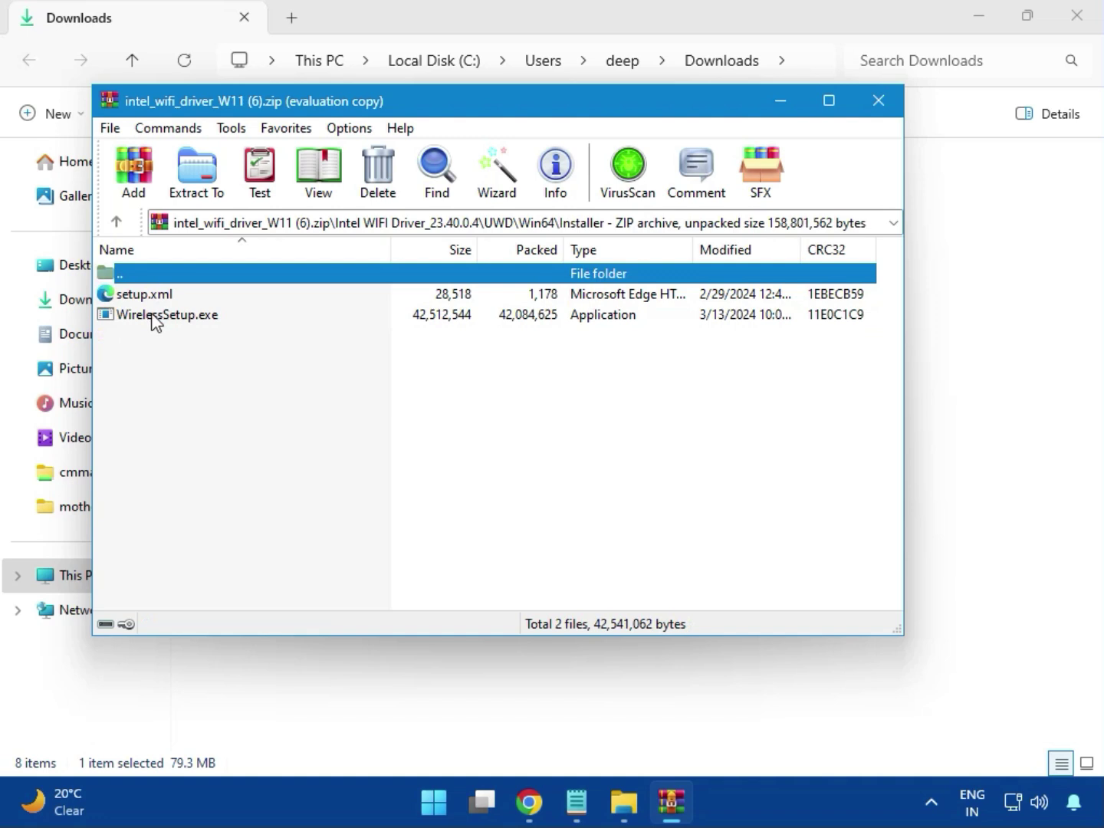
Start WirelessSetup.exe from the Installer folder and continue past the Intel Software Installer welcome page
{"action": "left_click", "coordinate": [138, 321]}
{"action": "double_click", "coordinate": [173, 316]}
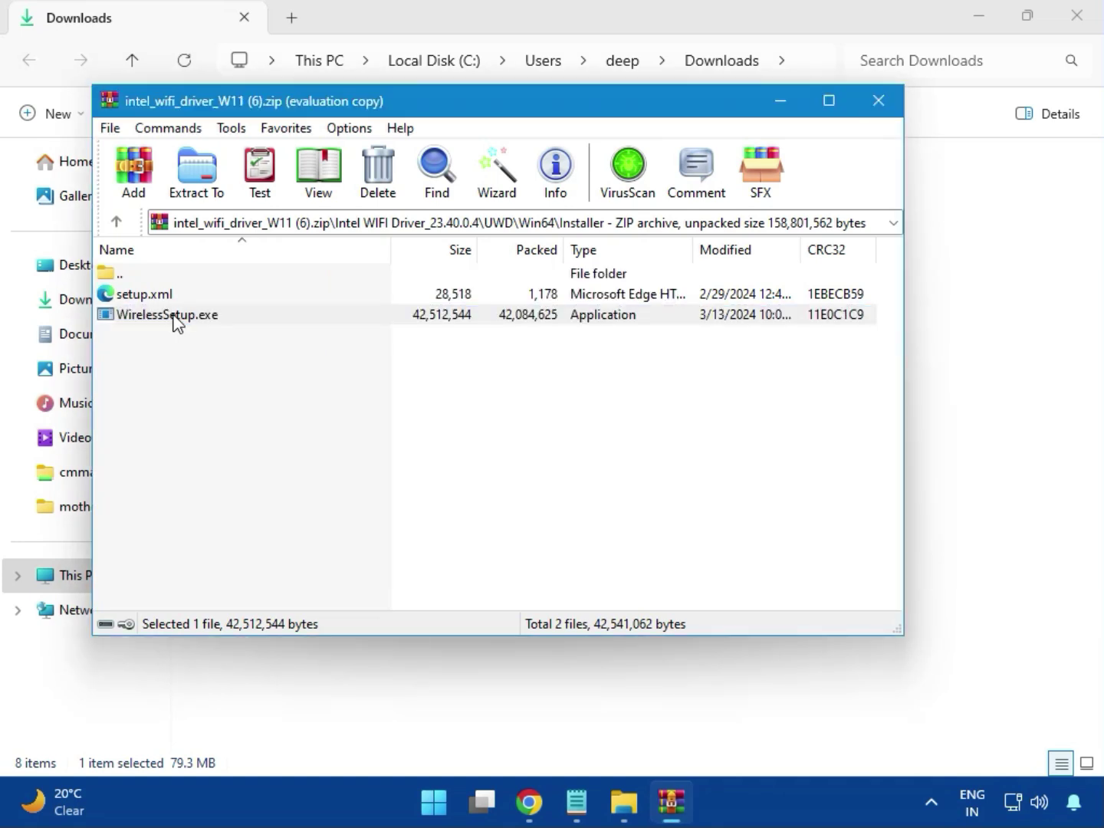
{"action": "double_click", "coordinate": [174, 316]}
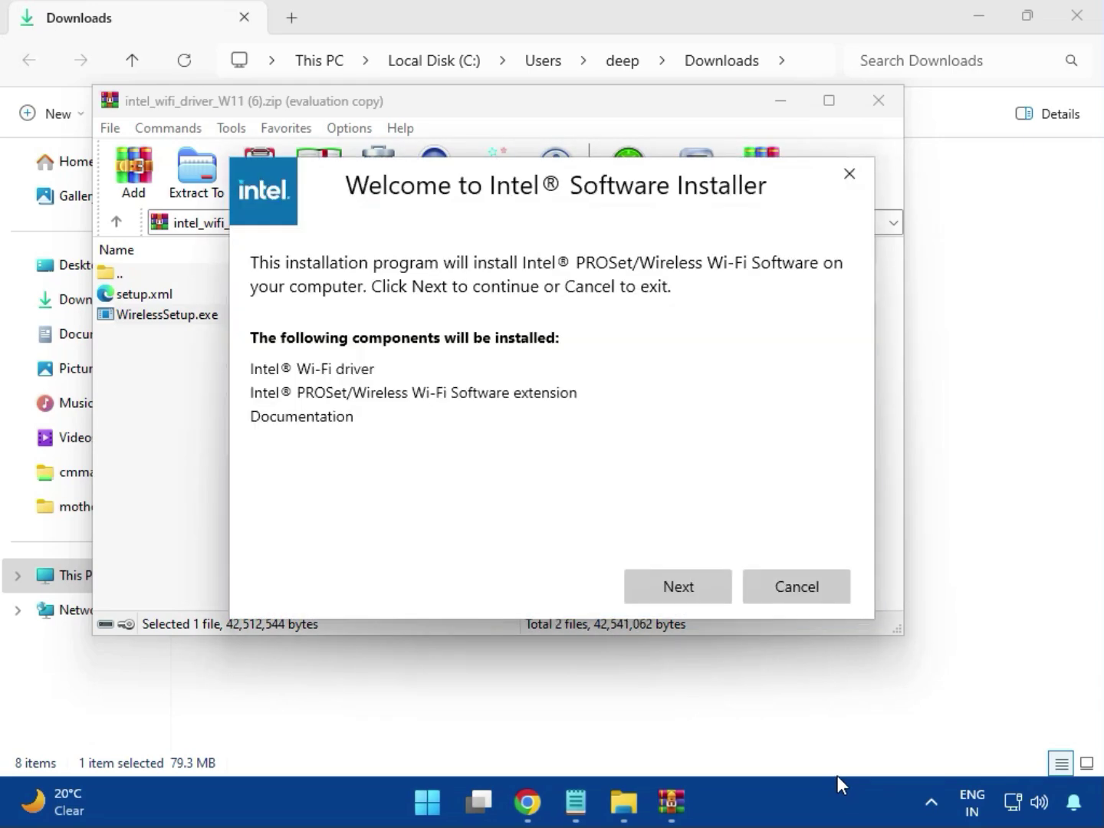
{"action": "left_click", "coordinate": [673, 580]}
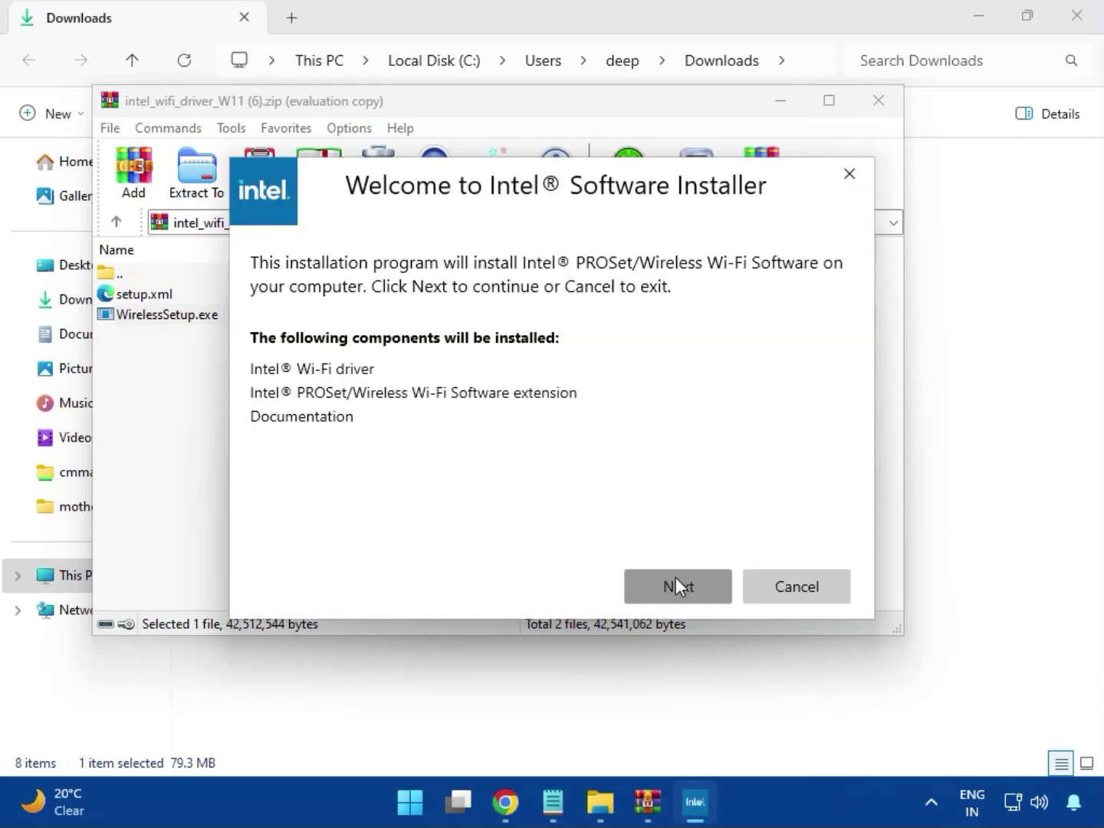
Accept the licence terms and install the Intel PROSet/Wireless Wi-Fi Software, allowing device changes, then close the finished installer and its archive
{"action": "left_click", "coordinate": [481, 543]}
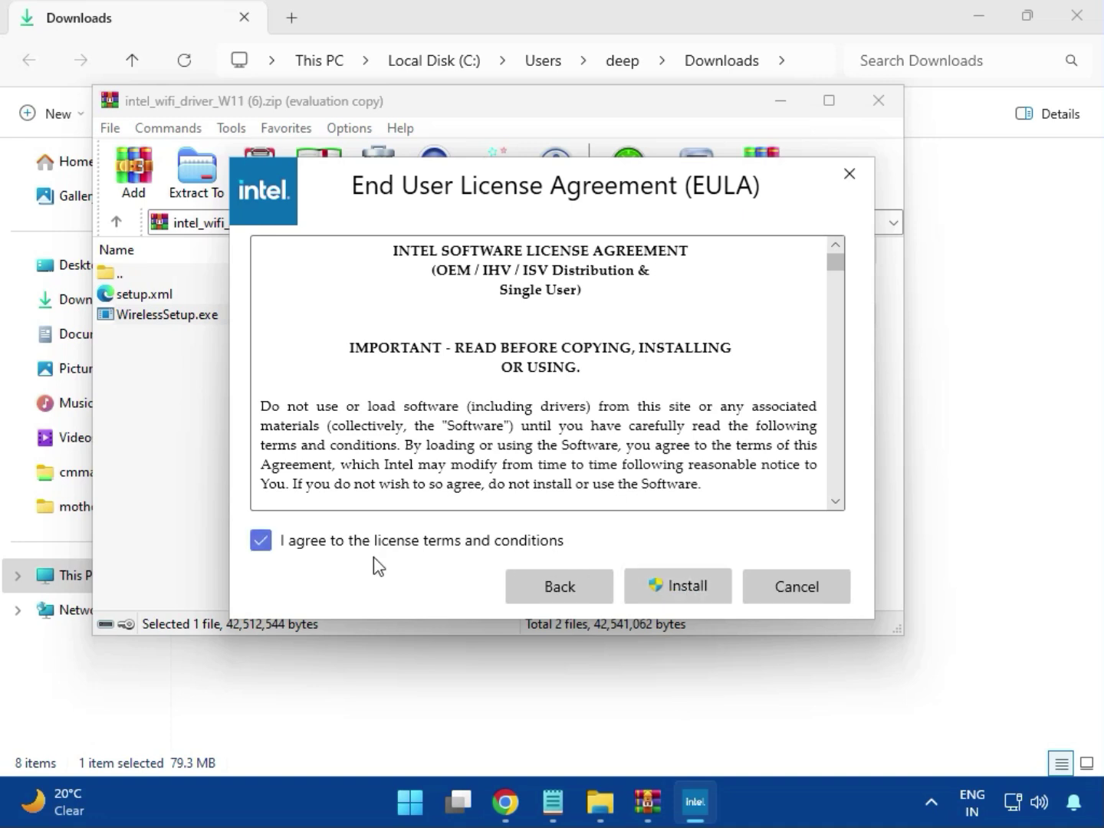
{"action": "left_click", "coordinate": [689, 591]}
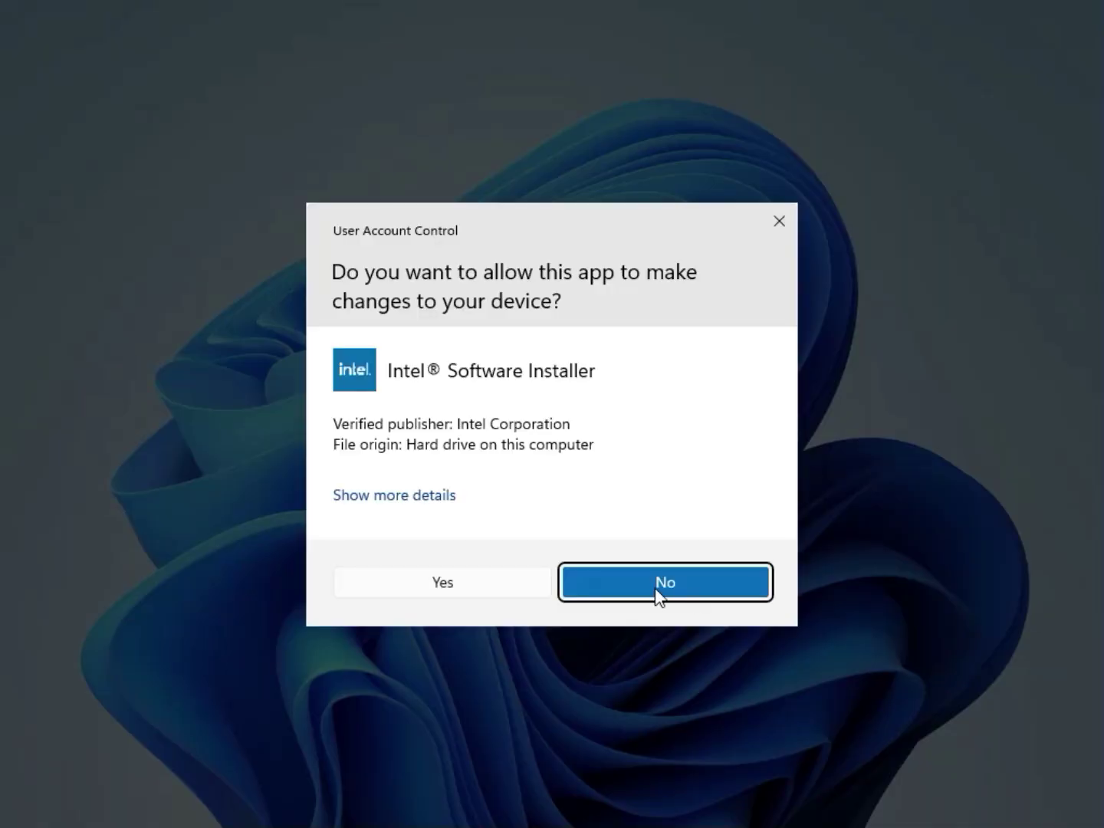
{"action": "left_click", "coordinate": [497, 591]}
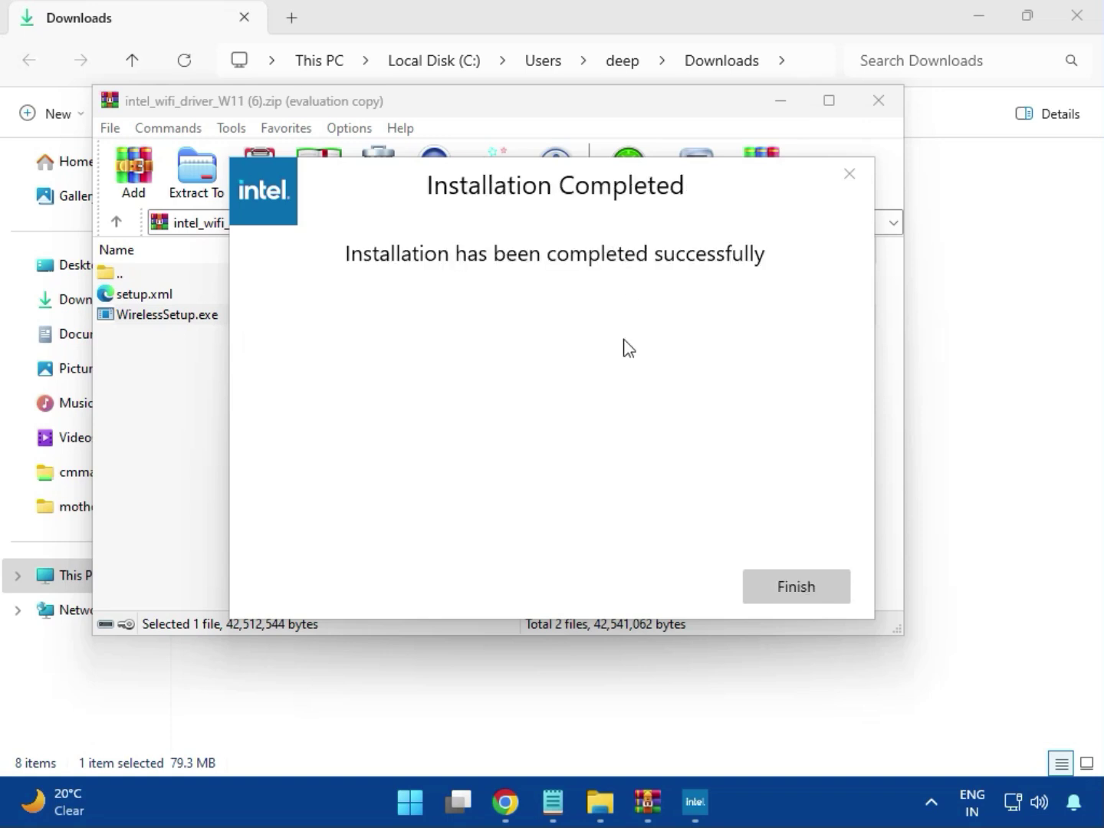
{"action": "left_click", "coordinate": [795, 587]}
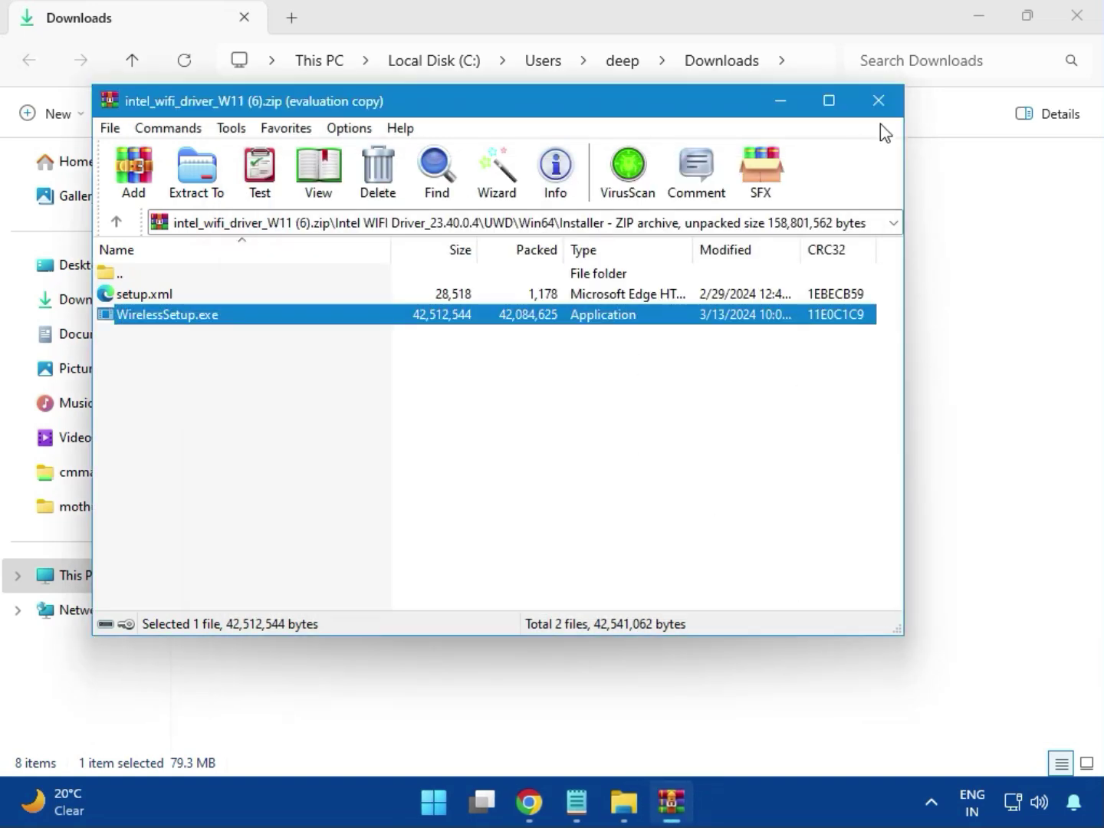
{"action": "left_click", "coordinate": [878, 100]}
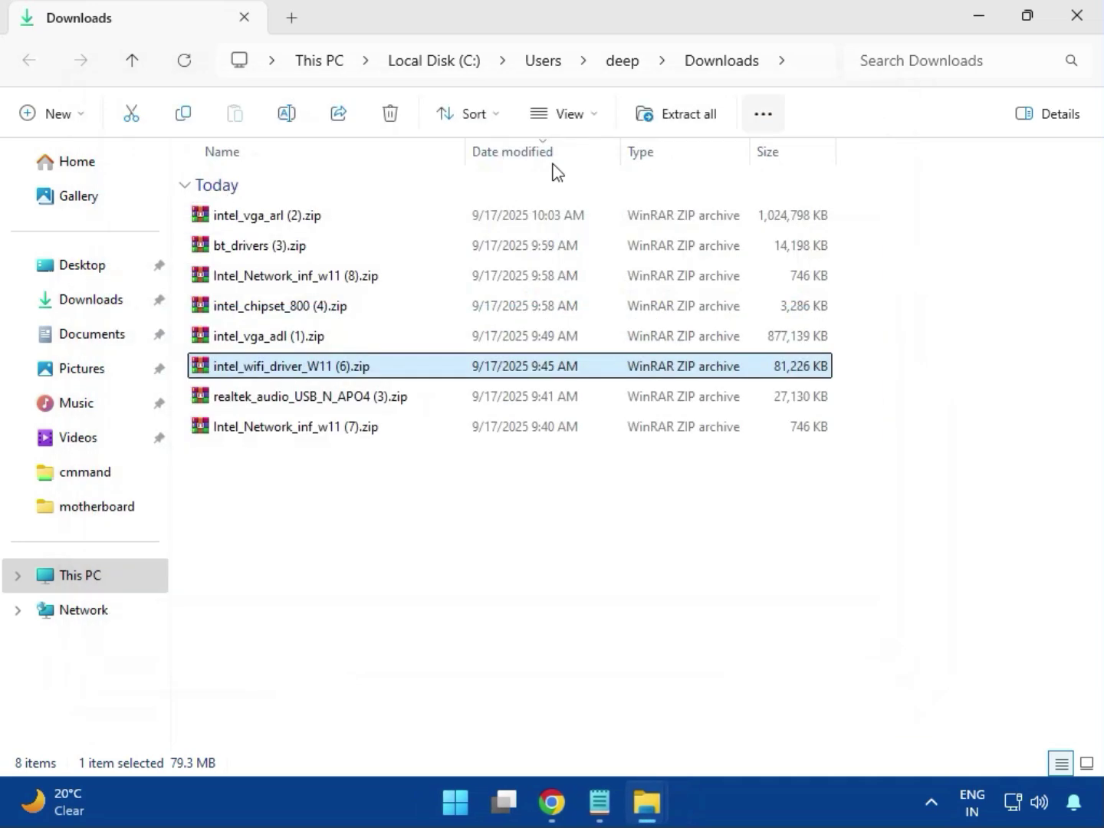
Open realtek_audio_USB_N_APO4 (3).zip, dismiss the WinRAR licence reminder, and enter the Realtek USB Universal Driver (include Nahimic APO4 Driver) folder
{"action": "left_click", "coordinate": [333, 411]}
{"action": "double_click", "coordinate": [332, 410]}
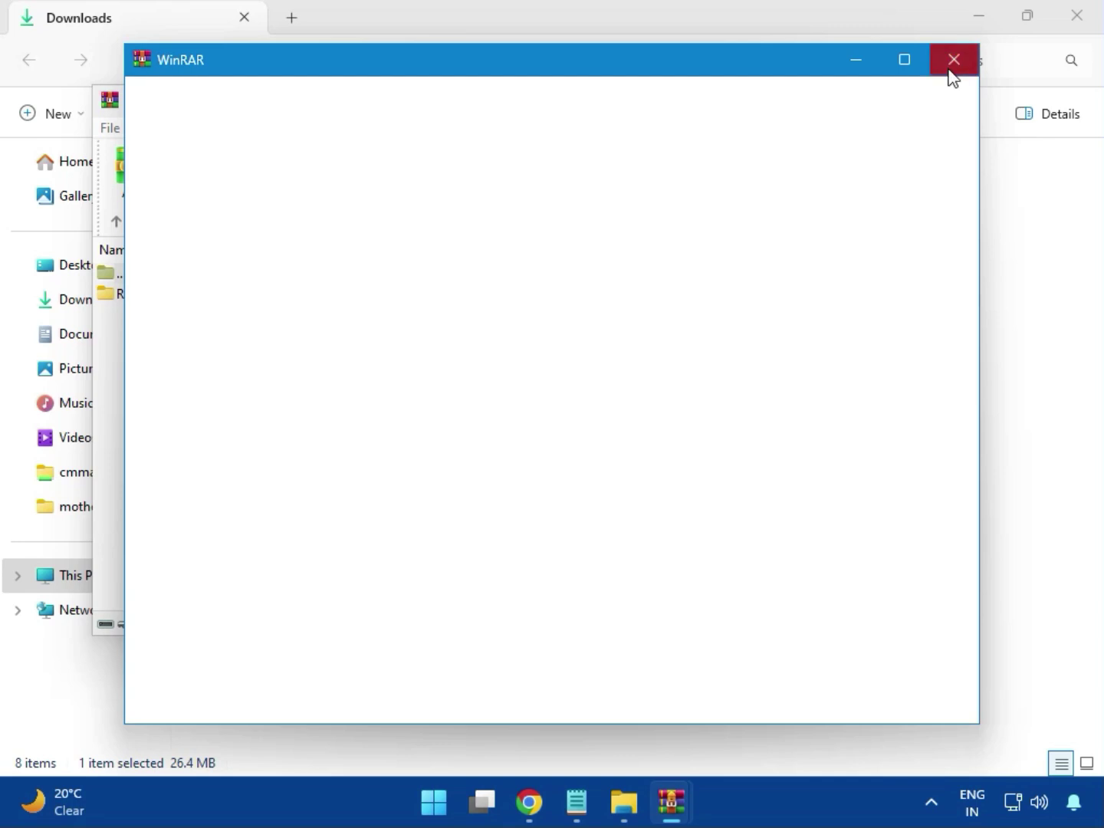
{"action": "left_click", "coordinate": [950, 67]}
{"action": "double_click", "coordinate": [244, 297]}
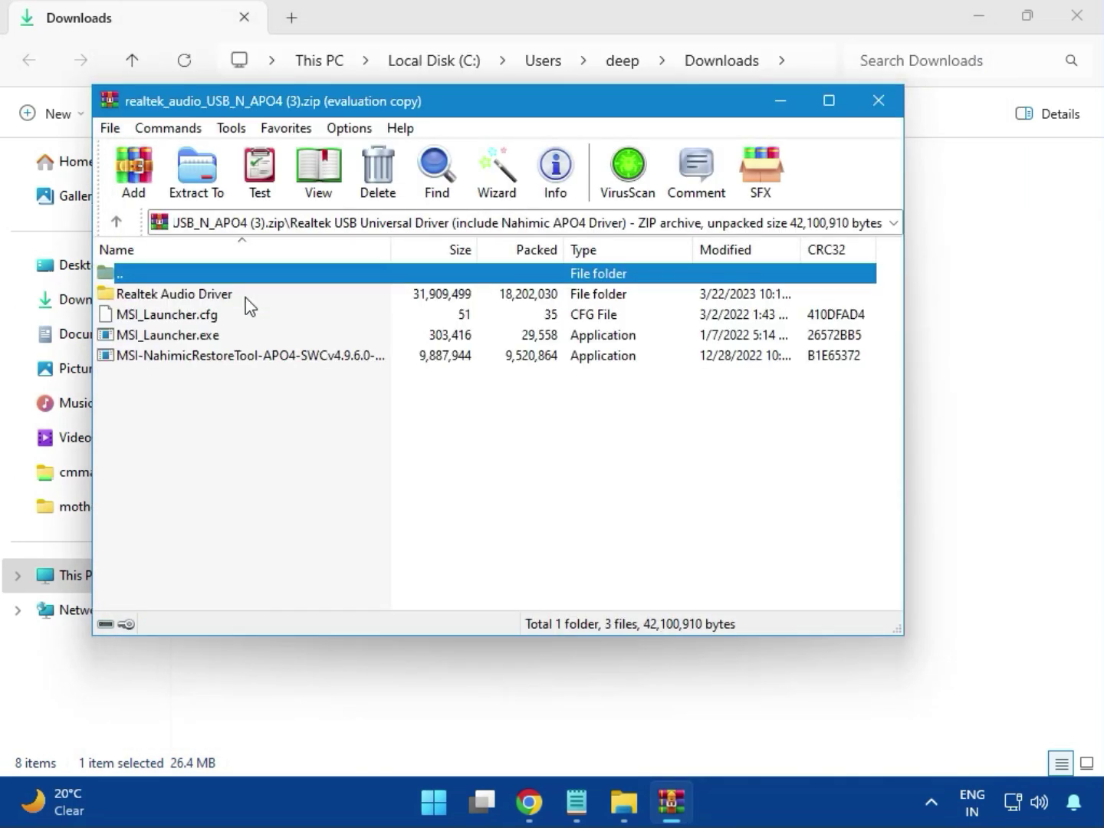
Try to install the Realtek audio driver by running MSI_Launcher.exe twice, allowing the setup launcher to change the device each time
{"action": "double_click", "coordinate": [175, 337]}
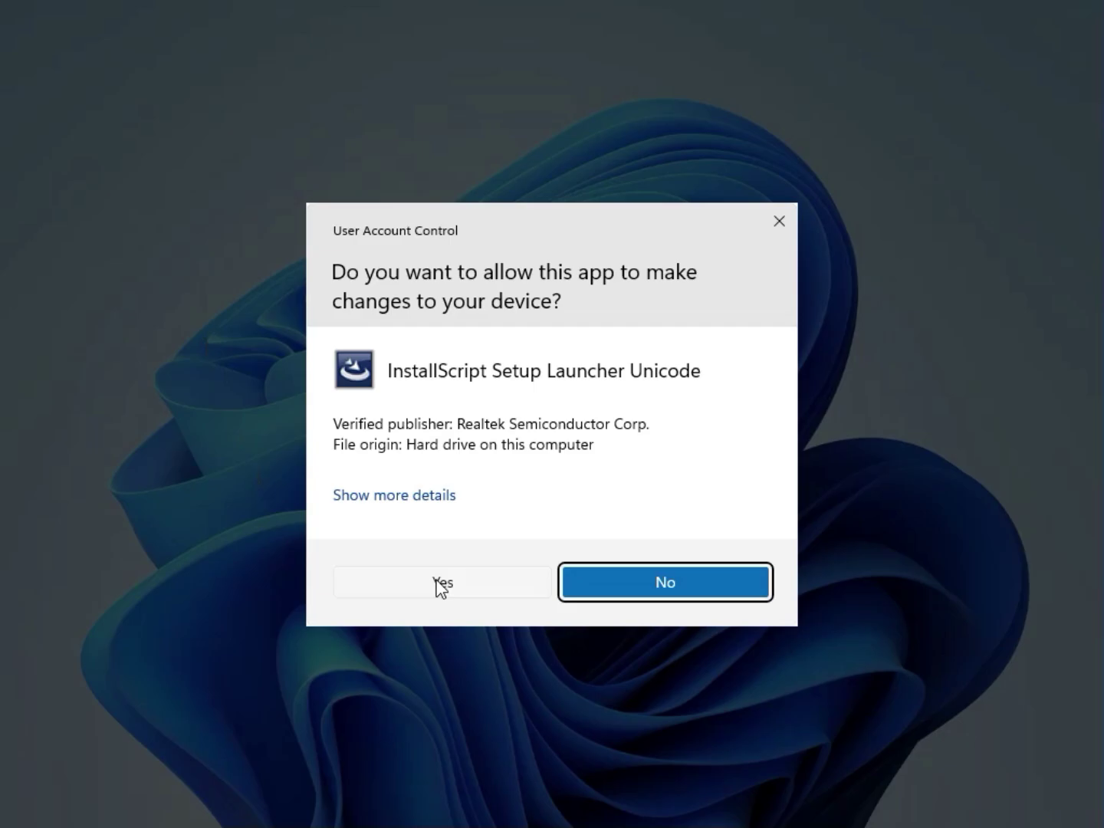
{"action": "left_click", "coordinate": [440, 584]}
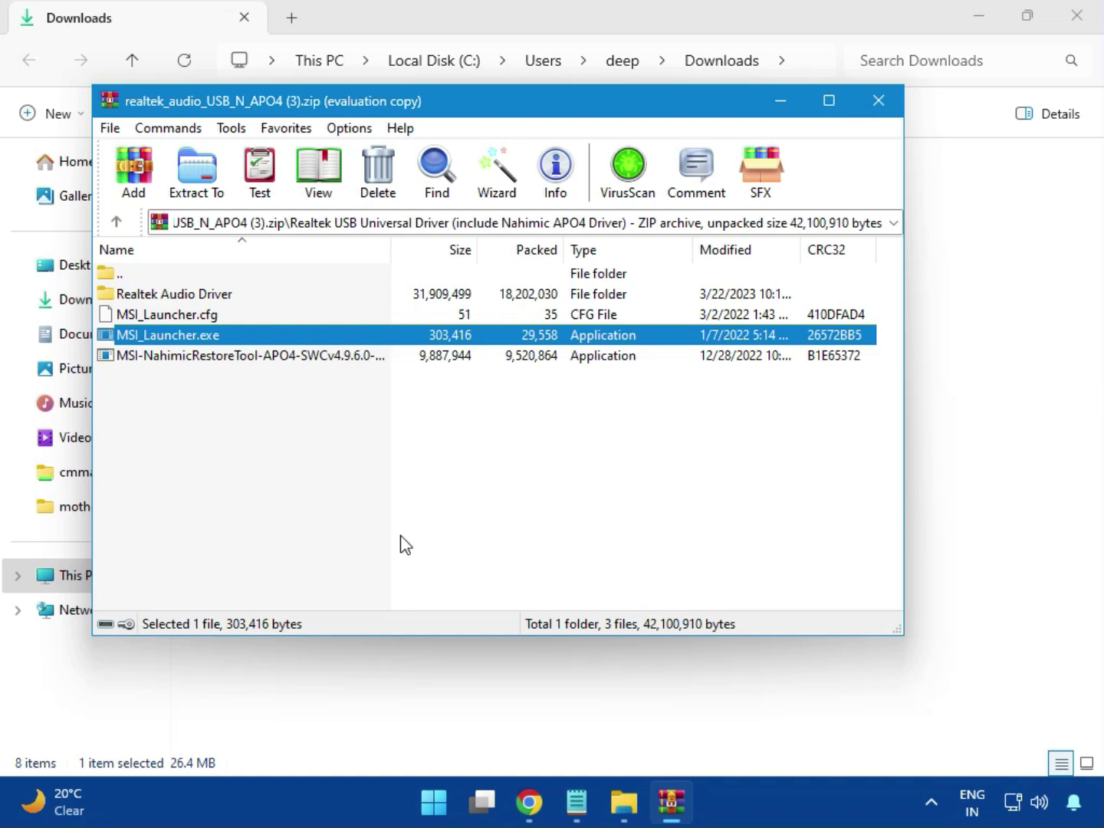
{"action": "double_click", "coordinate": [183, 335]}
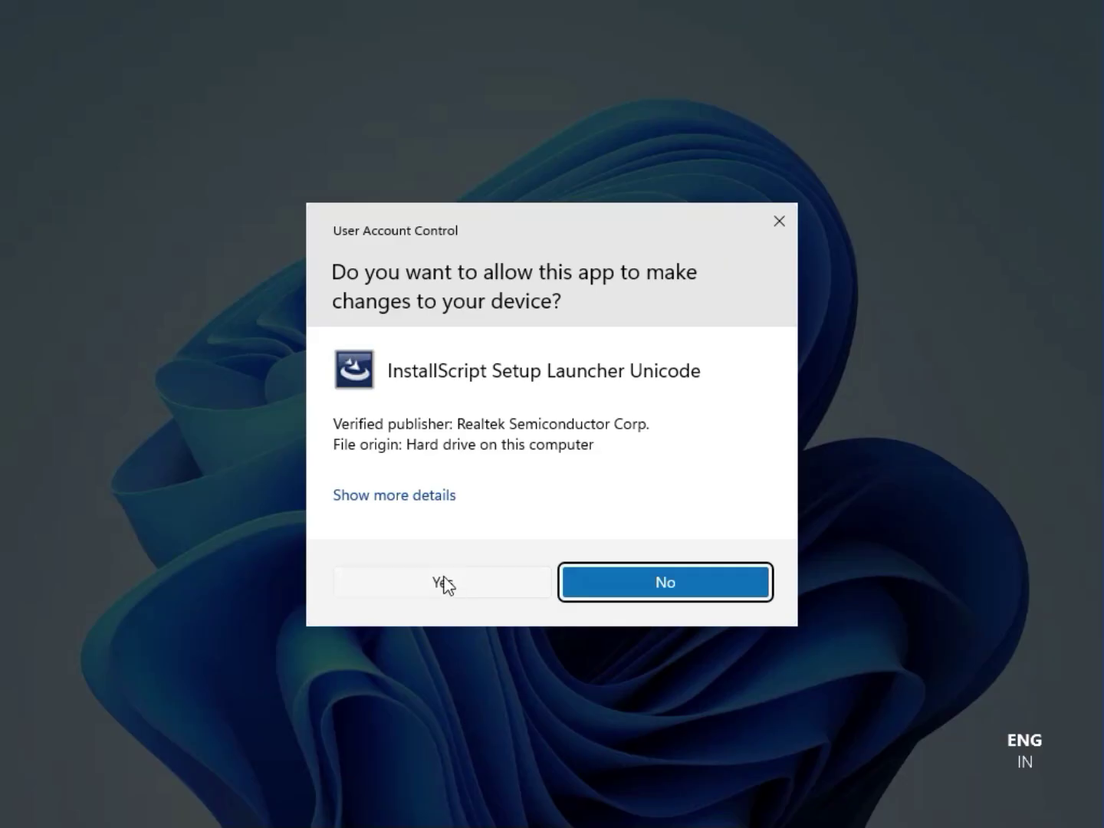
{"action": "left_click", "coordinate": [444, 584]}
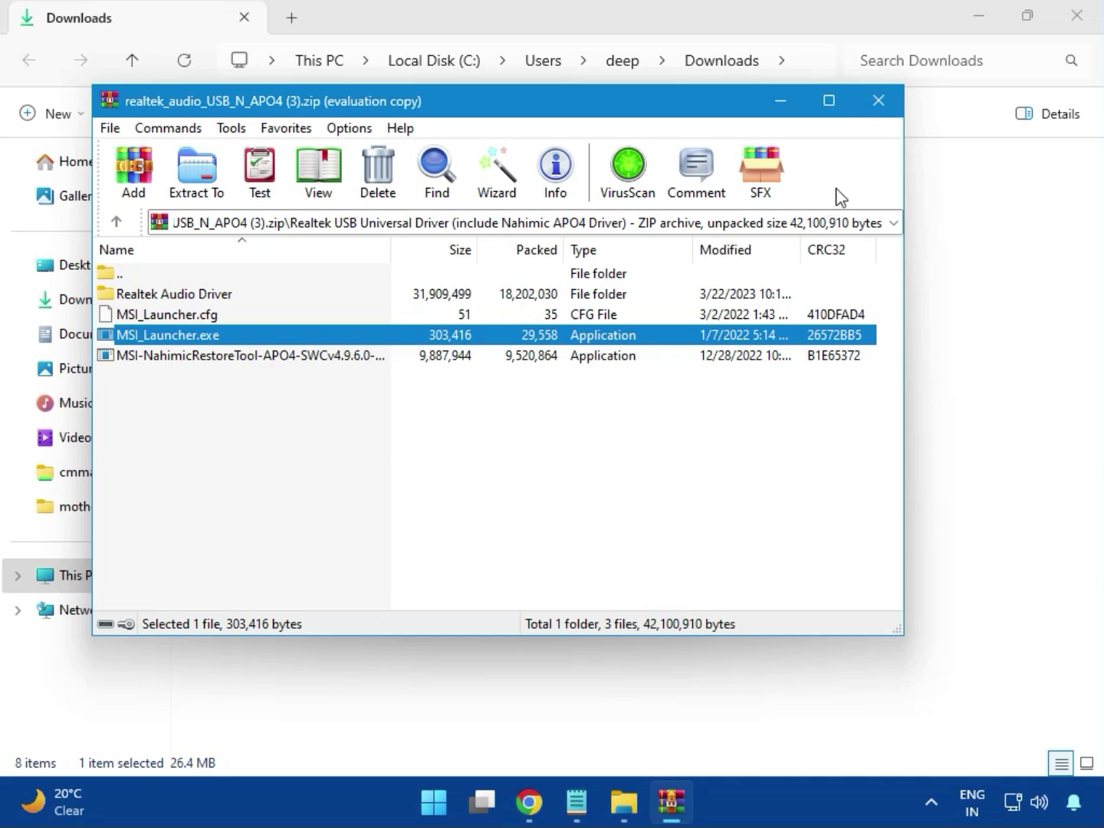
Close the Realtek audio archive, select Intel_Network_inf_w11 (7).zip, and close the Downloads folder window
{"action": "left_click", "coordinate": [879, 100]}
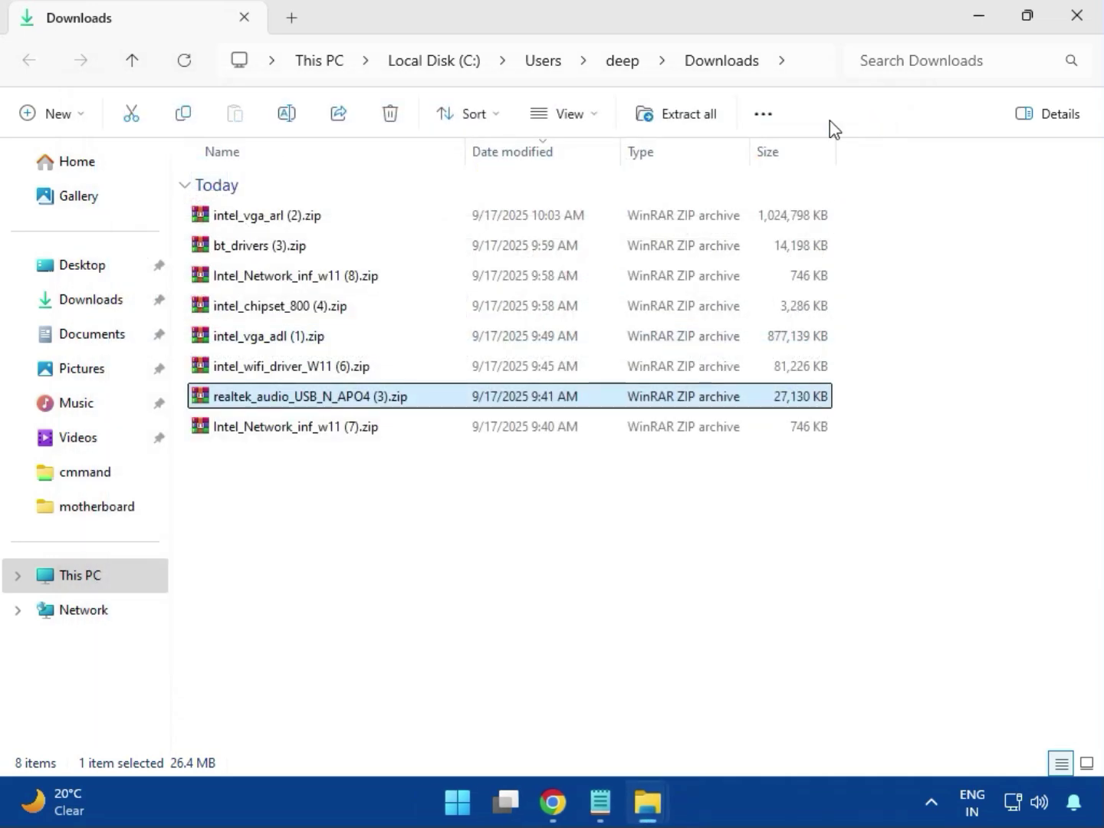
{"action": "left_click", "coordinate": [299, 433]}
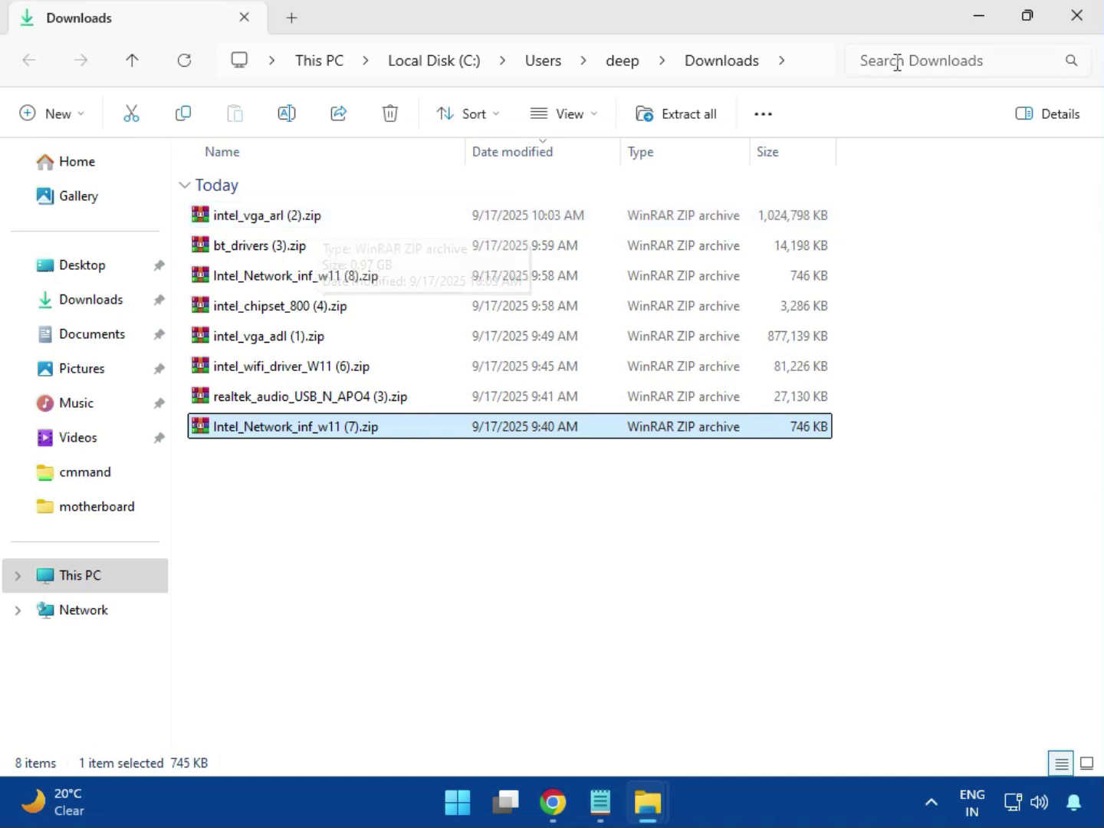
{"action": "left_click", "coordinate": [1077, 17]}
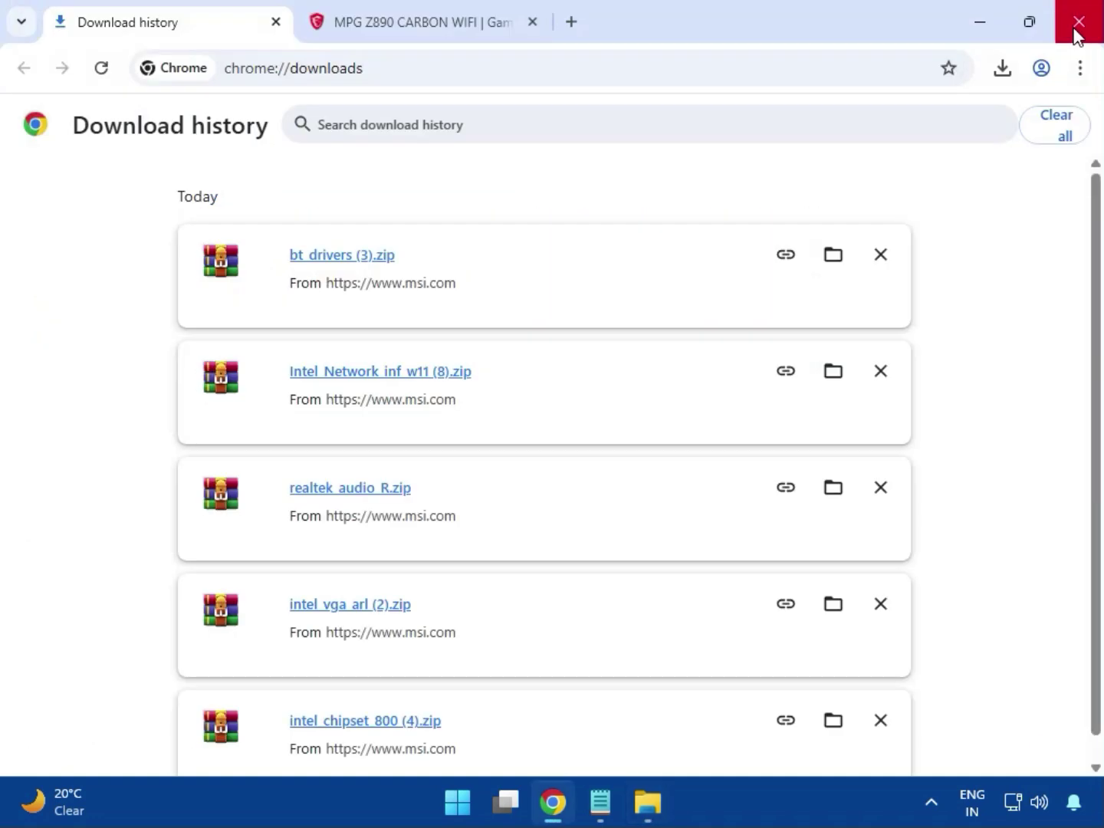